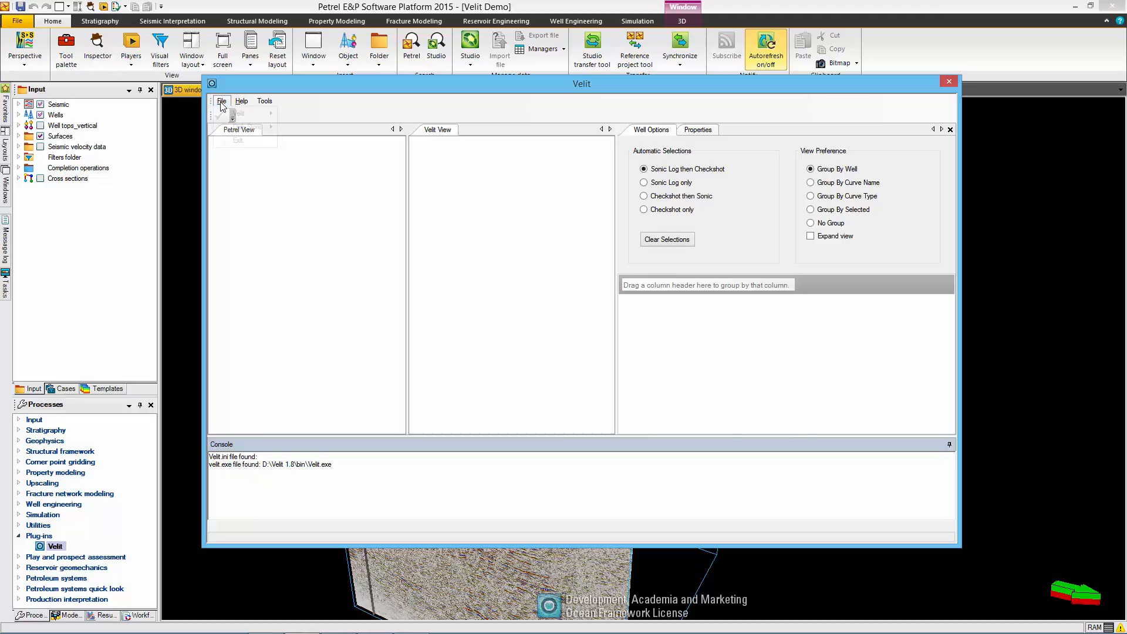
# - Start an export to a new Velit model named Demo in the velit folder
pyautogui.click(222, 102)
pyautogui.moveTo(249, 117)
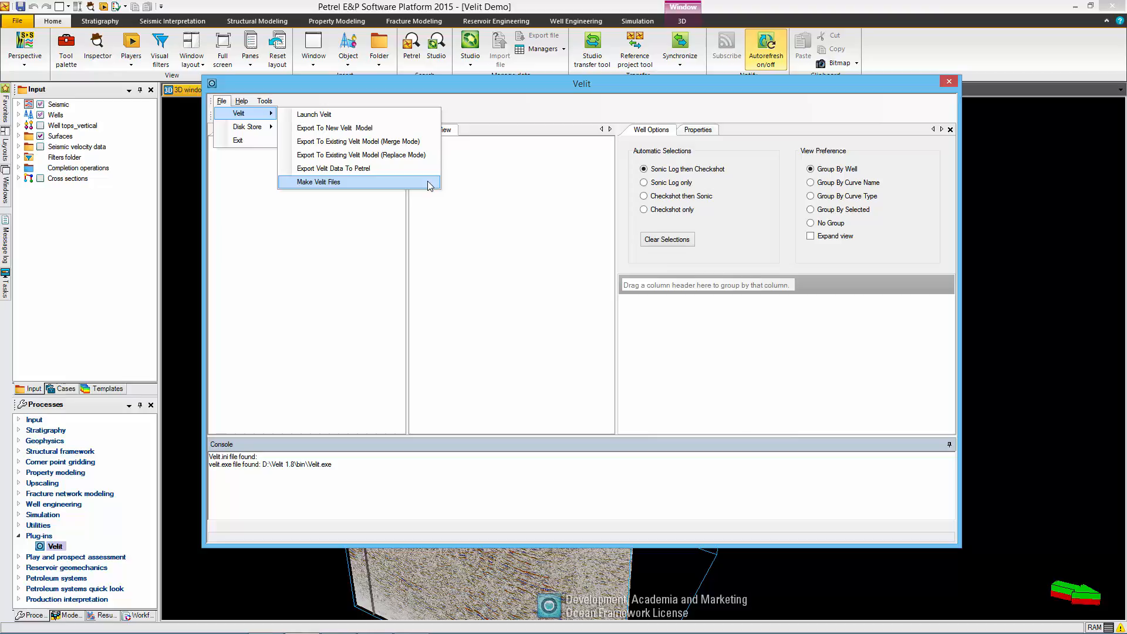
pyautogui.click(433, 130)
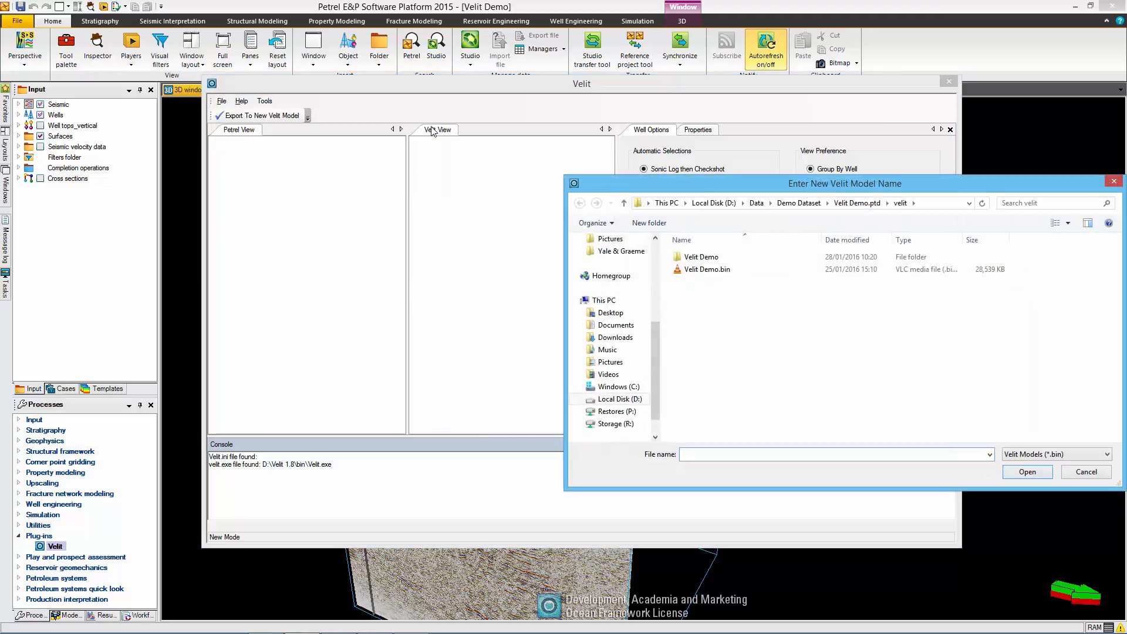
pyautogui.moveTo(730, 194); pyautogui.dragTo(562, 145)
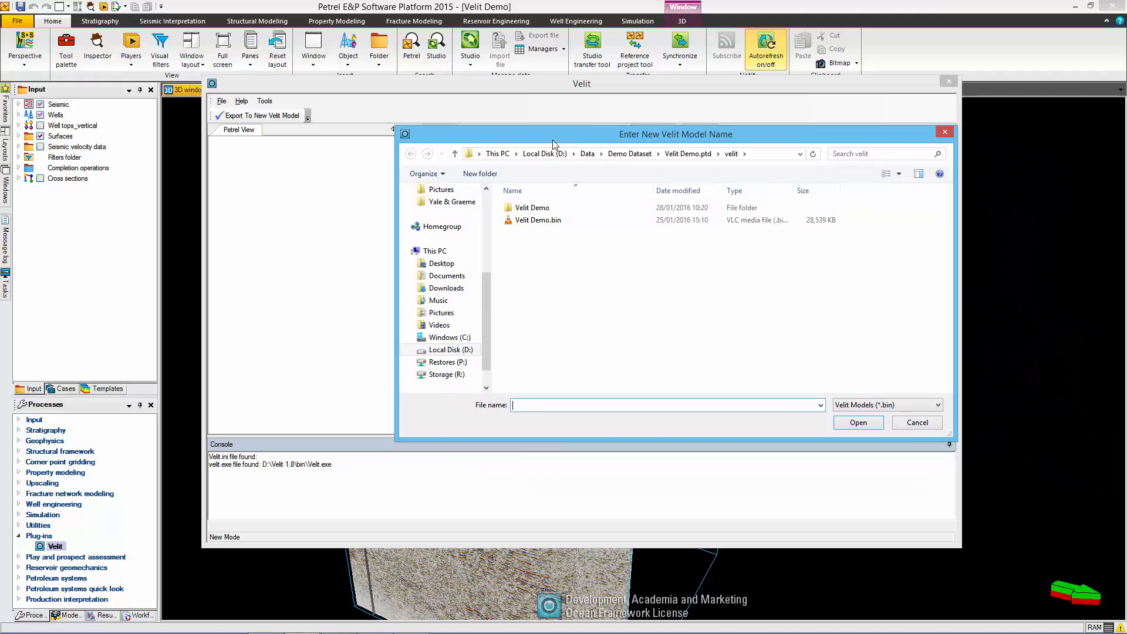
pyautogui.write('Demo')
pyautogui.click(858, 423)
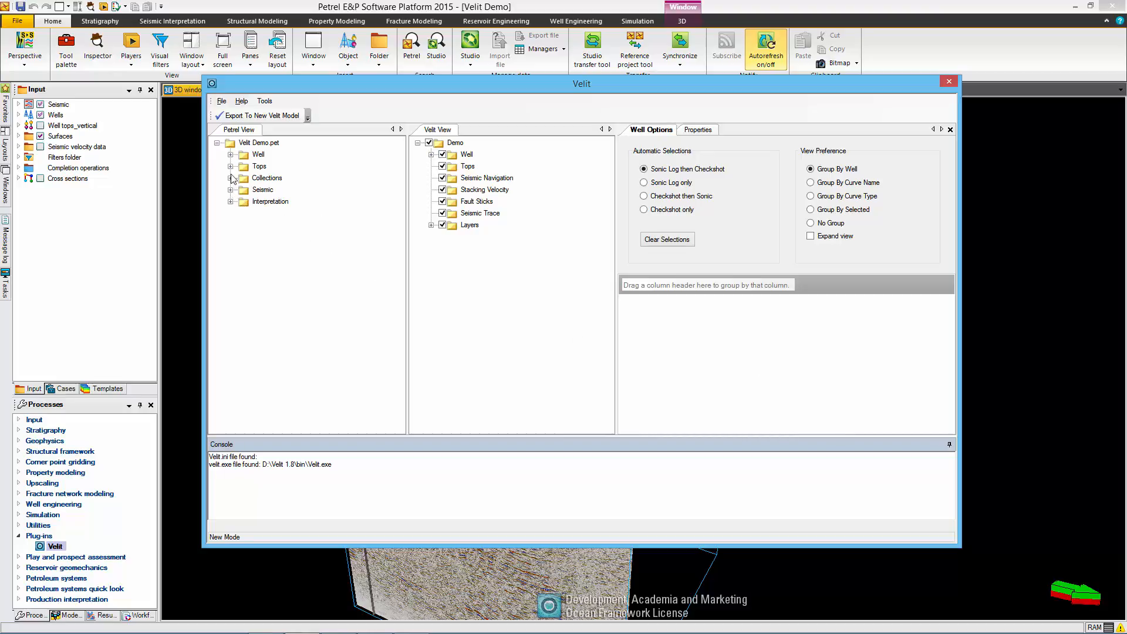
# - Add the Petrel Wells collection to the Demo model's Well folder and list its wells
pyautogui.click(231, 155)
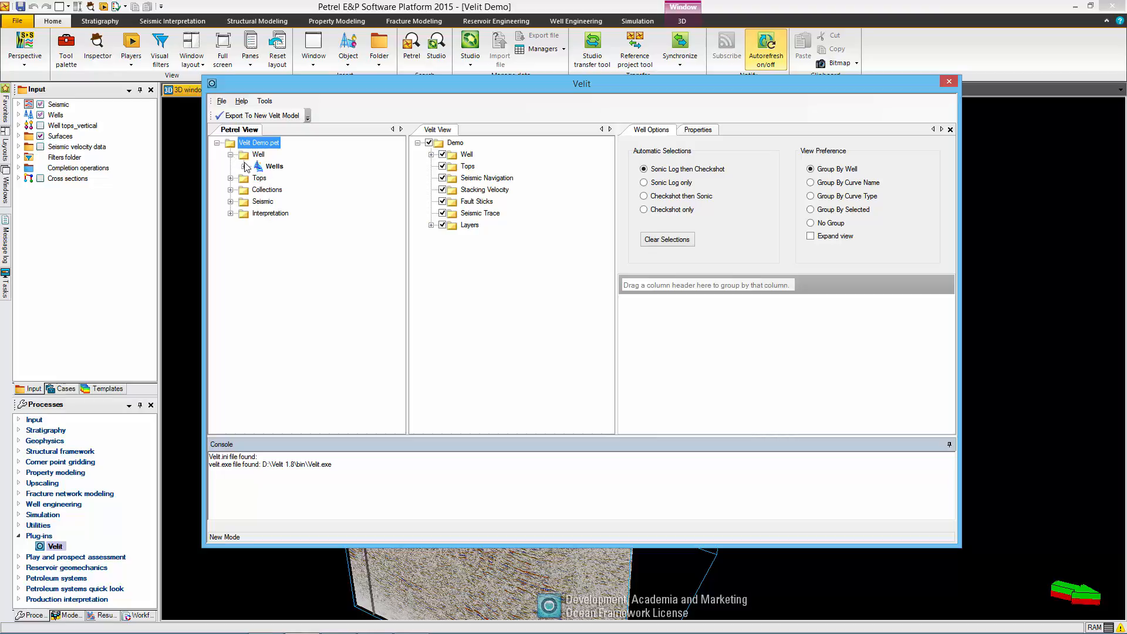
pyautogui.click(244, 167)
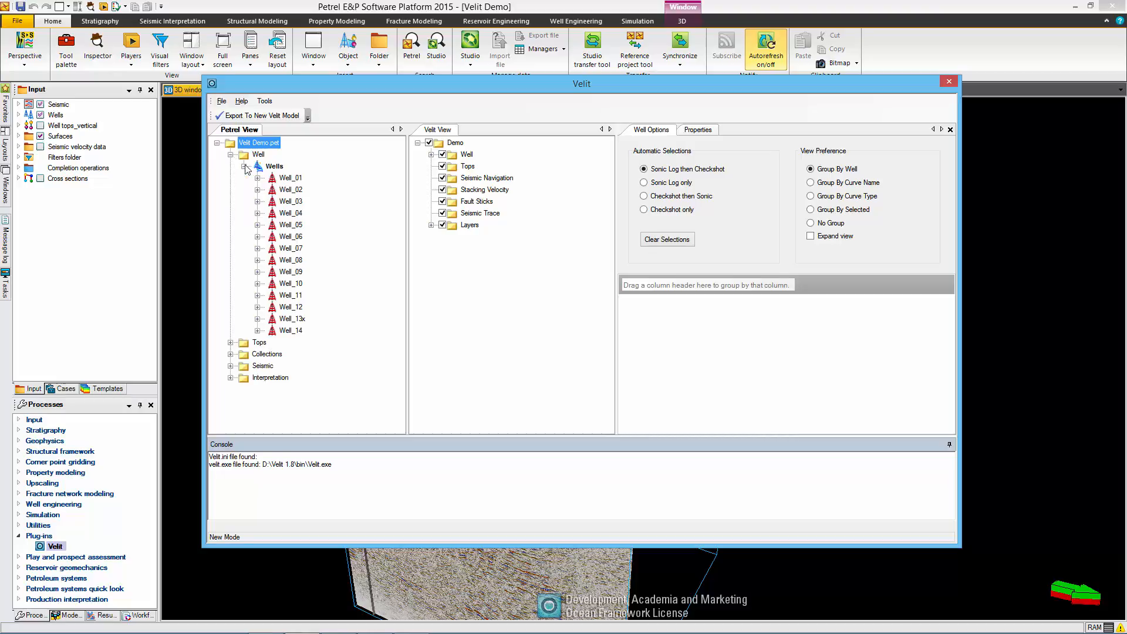
pyautogui.click(274, 167)
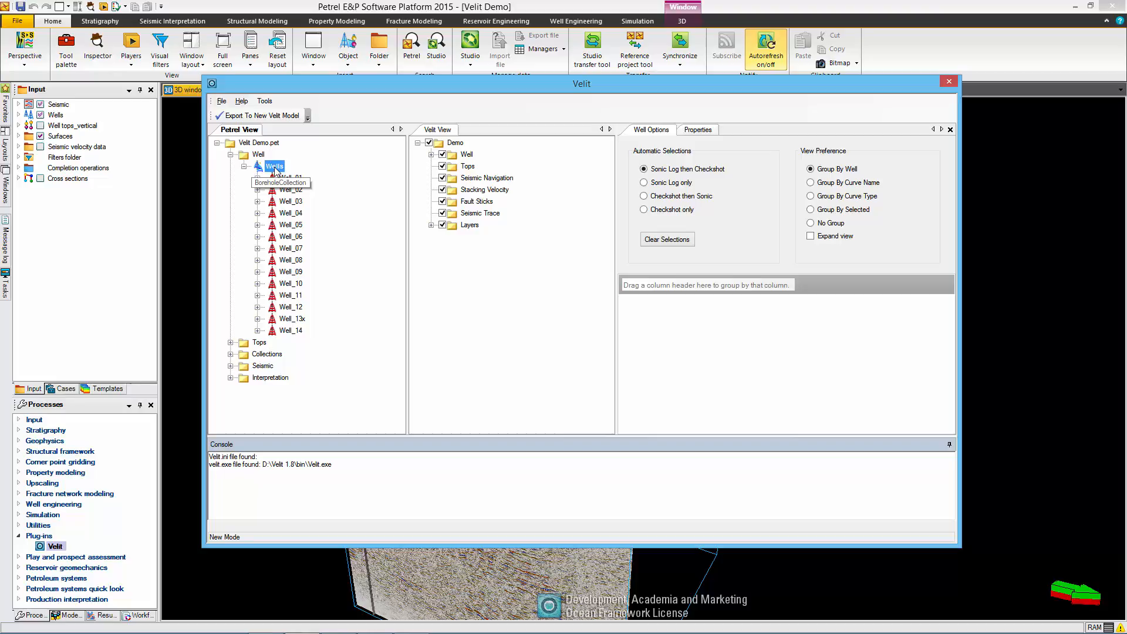
pyautogui.moveTo(275, 170); pyautogui.dragTo(470, 156)
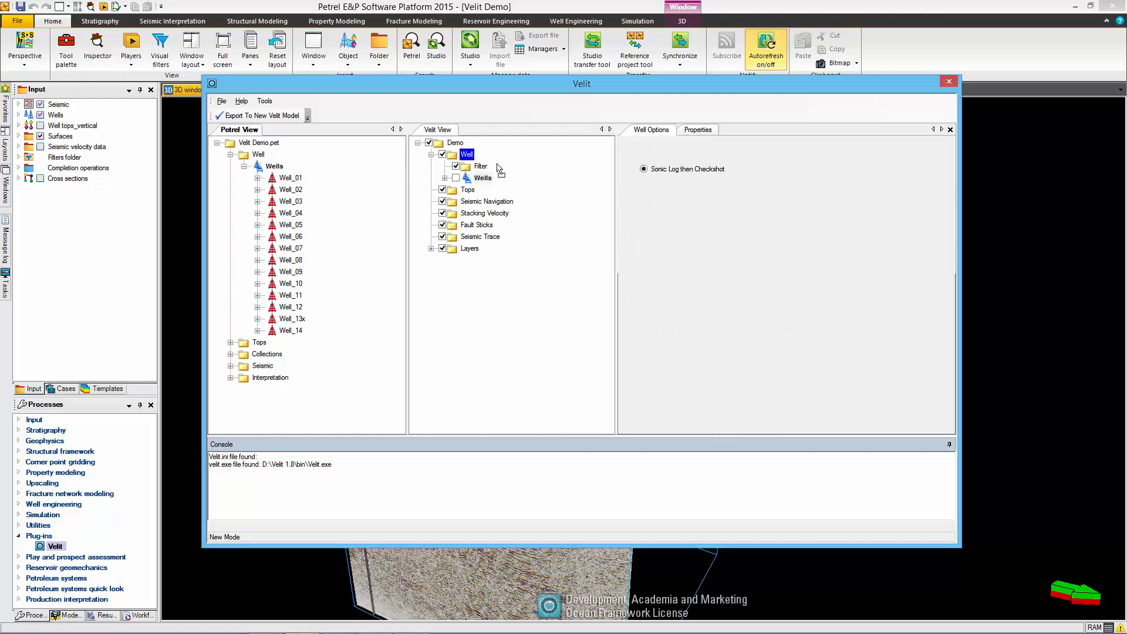
pyautogui.click(445, 178)
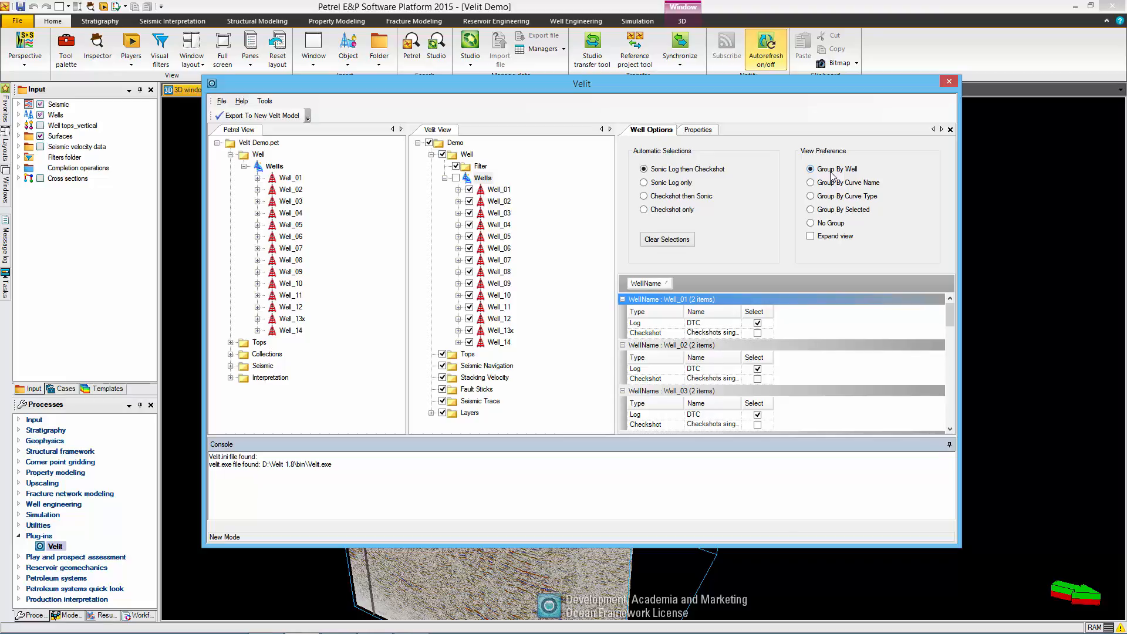
# - Compare the well data table grouped by curve name, curve type and selected state
pyautogui.click(830, 183)
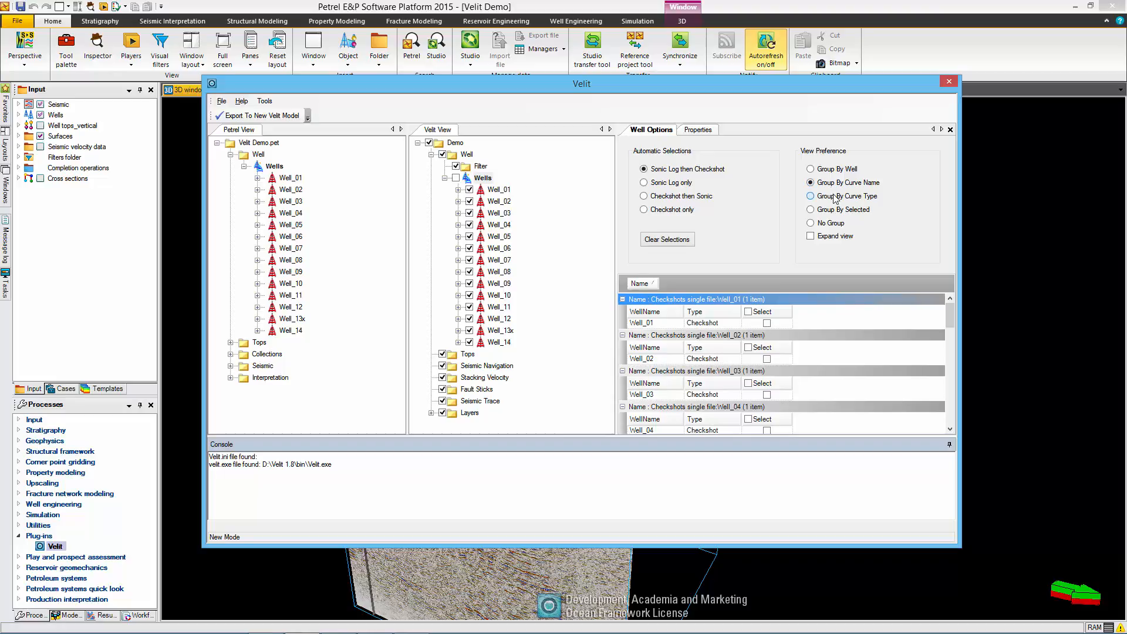
pyautogui.click(834, 197)
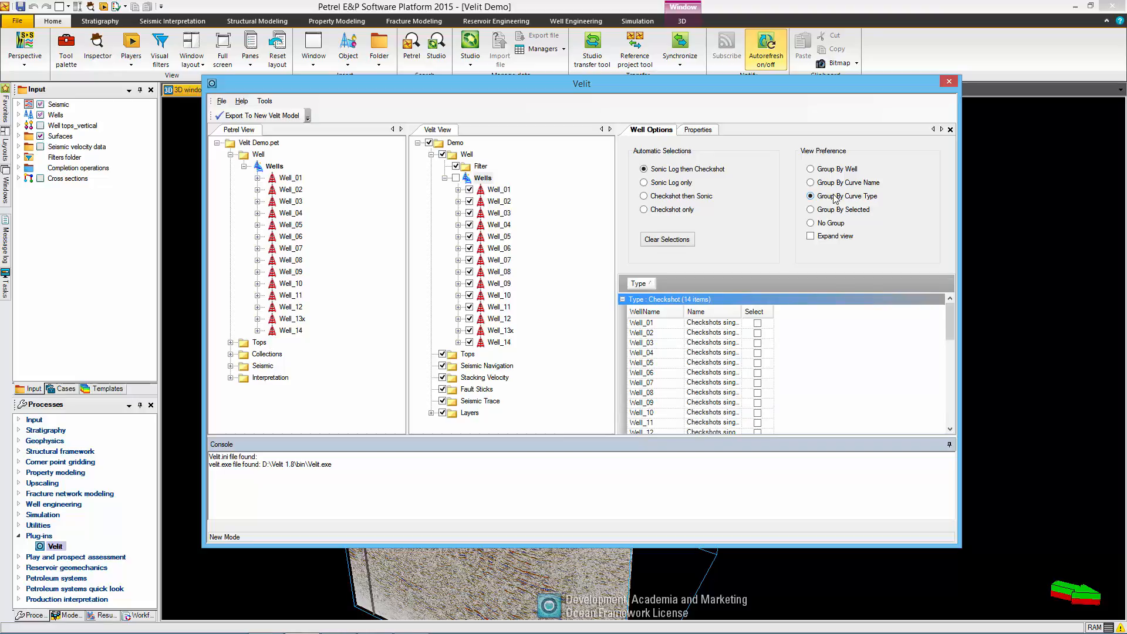
pyautogui.click(835, 211)
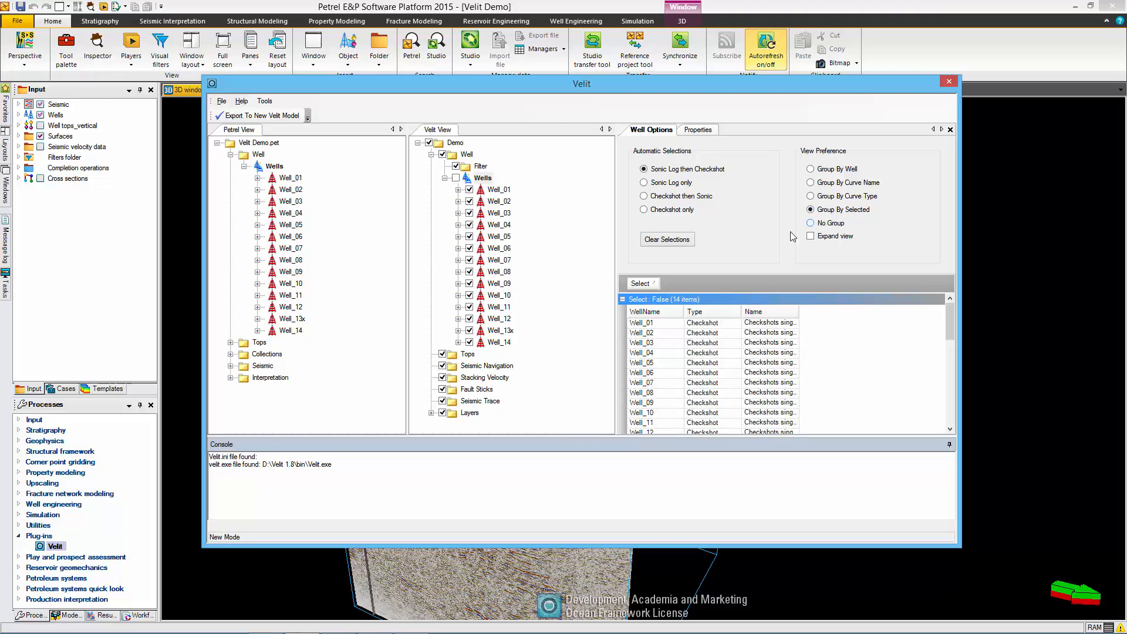
# - Replace the Select grouping of the well data table with grouping by the Type column
pyautogui.moveTo(642, 287); pyautogui.dragTo(568, 285)
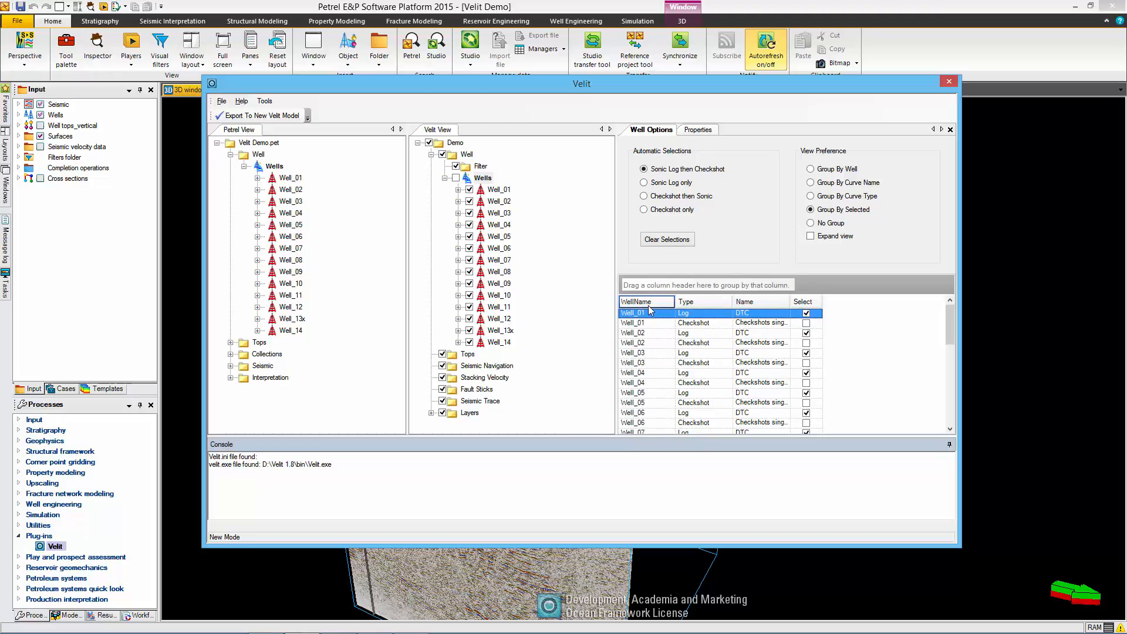
pyautogui.moveTo(649, 307)
pyautogui.mouseDown()
pyautogui.moveTo(738, 311)
pyautogui.moveTo(636, 303)
pyautogui.mouseUp()
pyautogui.moveTo(710, 304); pyautogui.dragTo(677, 289)
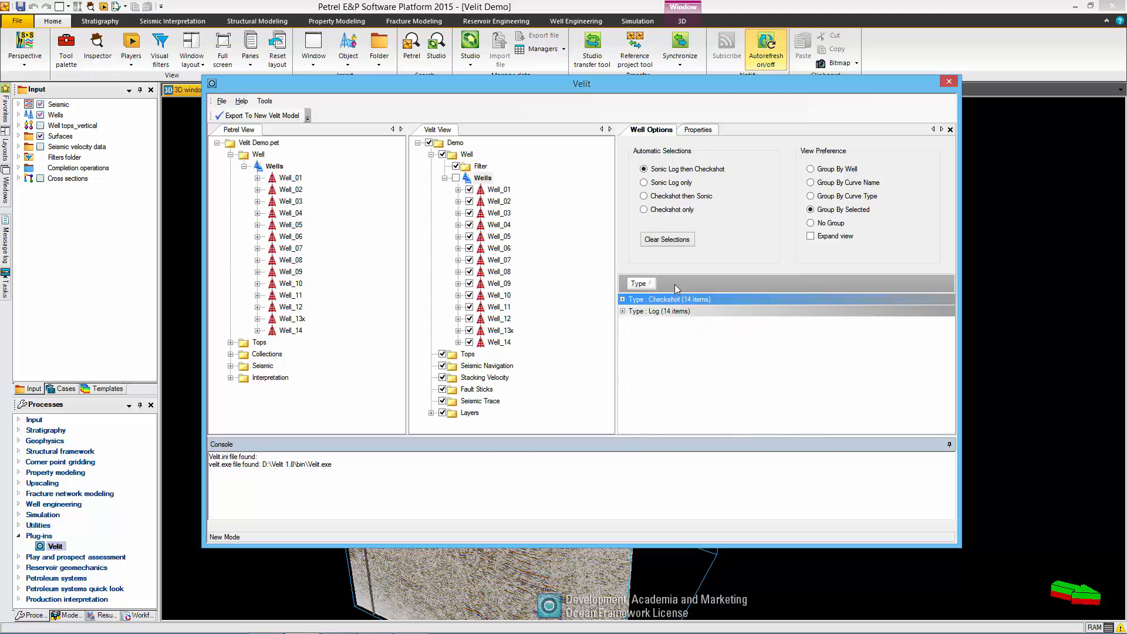
# - Examine which wells are selected in the Checkshot and Log groups of the well data table
pyautogui.click(623, 299)
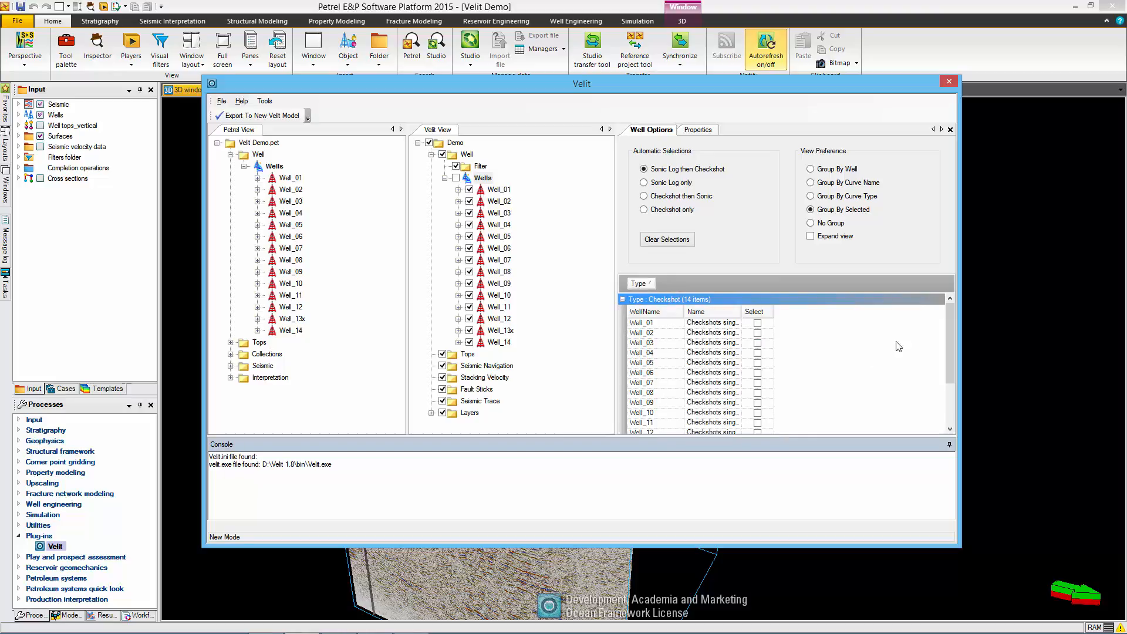
pyautogui.moveTo(953, 314)
pyautogui.mouseDown()
pyautogui.moveTo(952, 358)
pyautogui.moveTo(947, 308)
pyautogui.mouseUp()
pyautogui.click(623, 300)
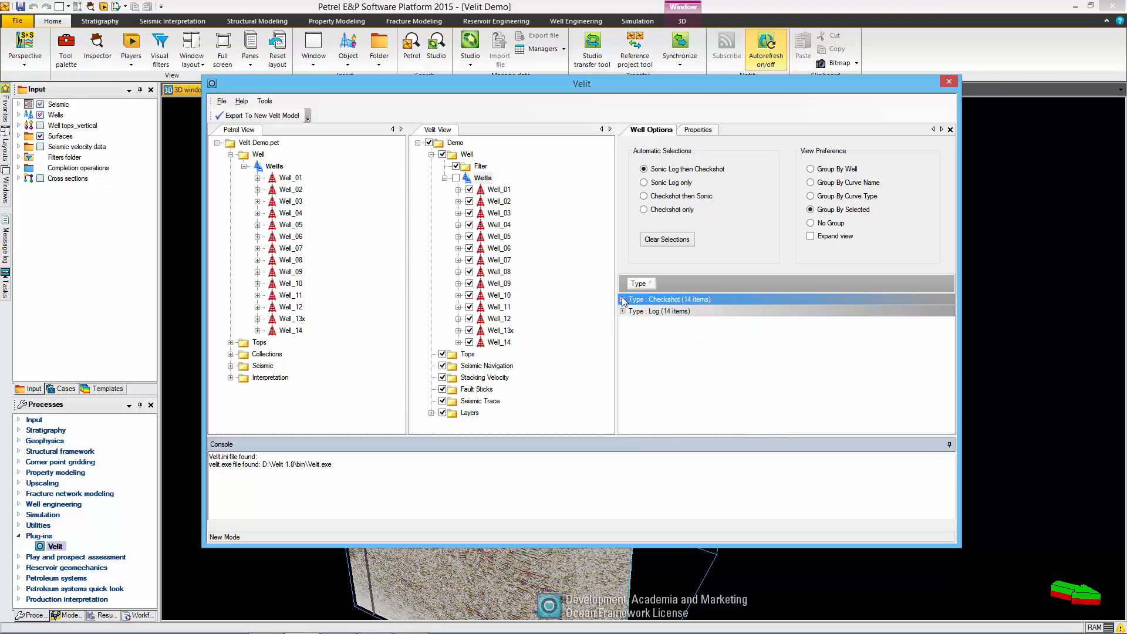
pyautogui.click(623, 311)
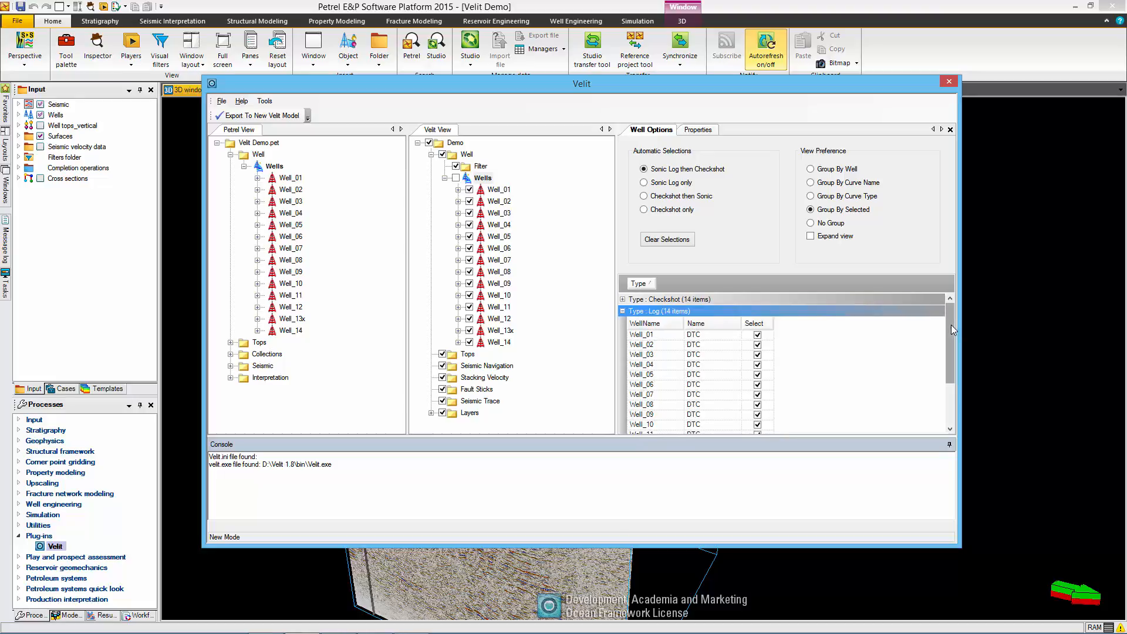
pyautogui.moveTo(950, 328)
pyautogui.mouseDown()
pyautogui.moveTo(946, 395)
pyautogui.moveTo(939, 317)
pyautogui.mouseUp()
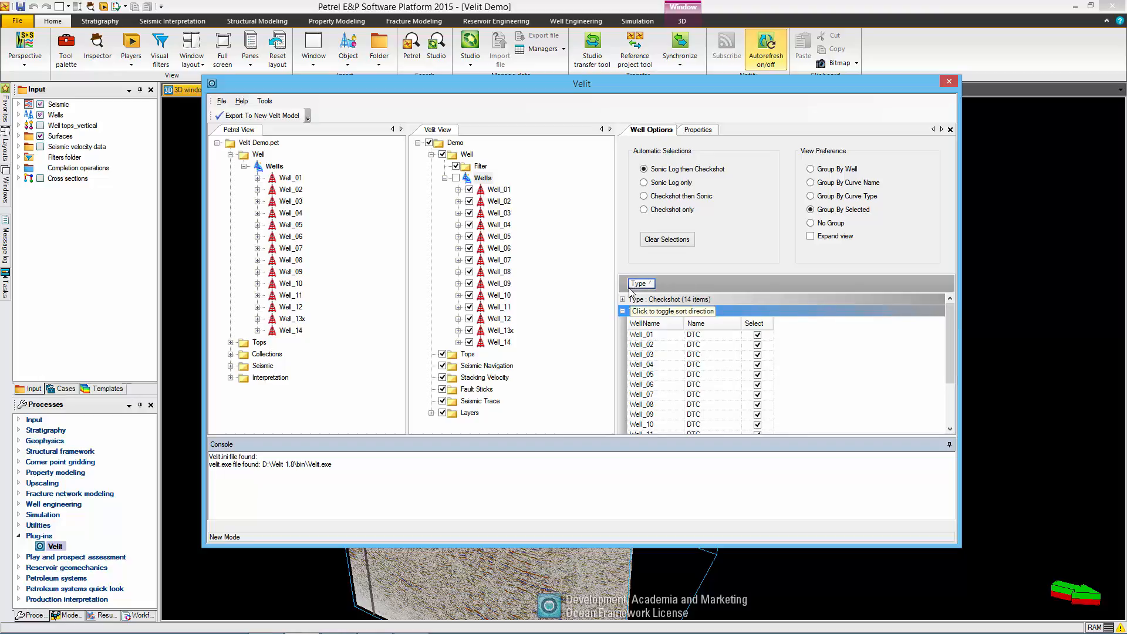
pyautogui.click(623, 311)
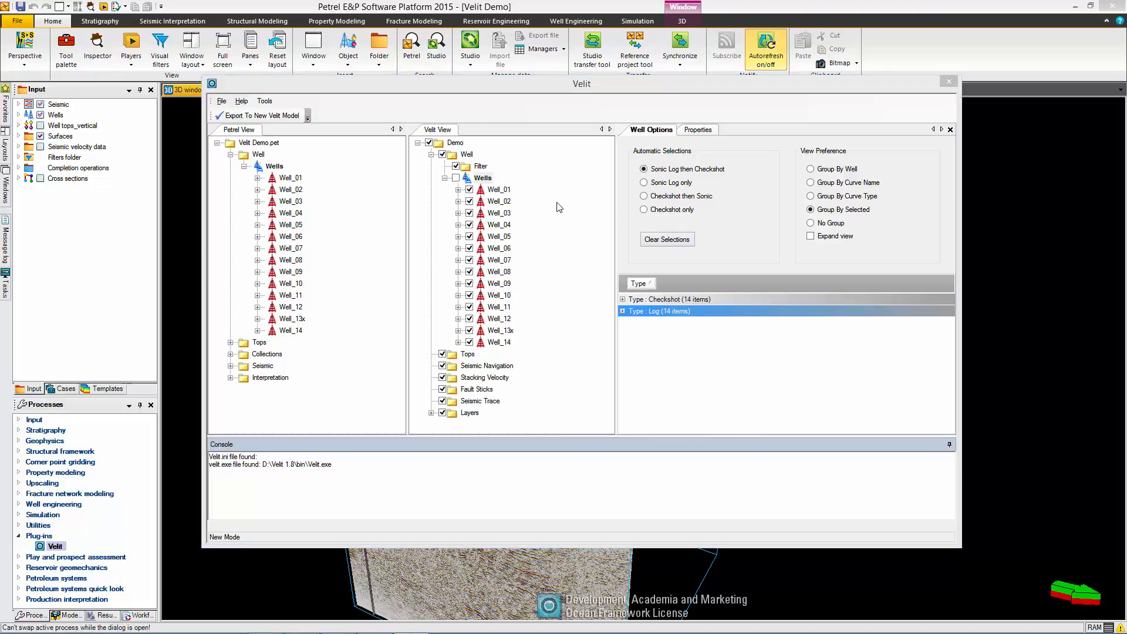
# - Collapse the Well folders and add Well tops_vertical from Petrel to the Demo model's Tops folder
pyautogui.click(431, 155)
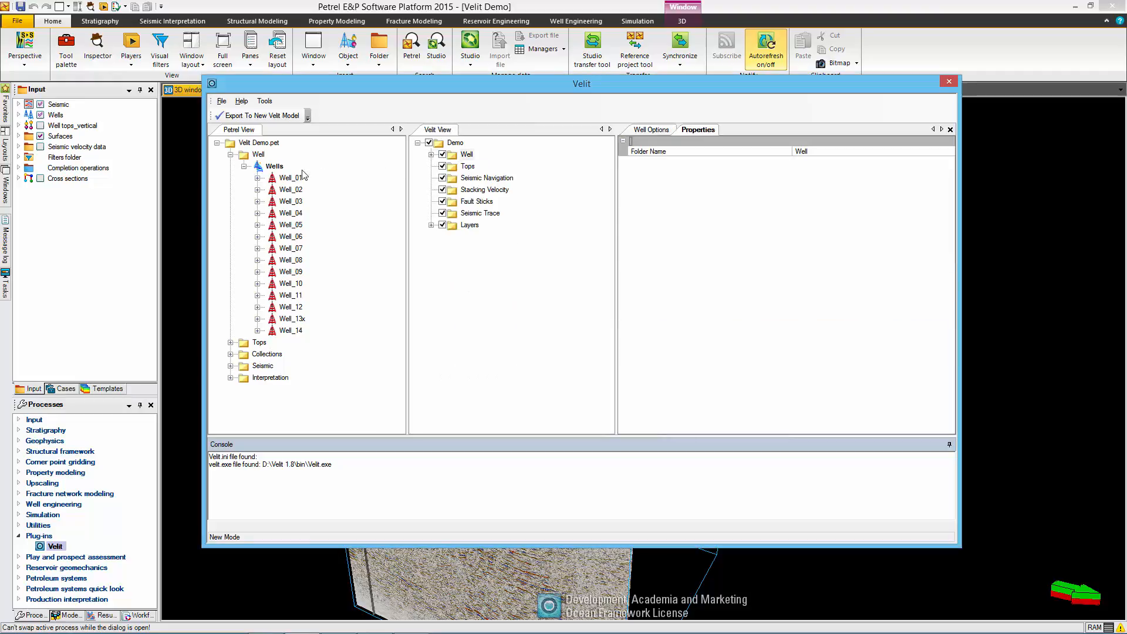
pyautogui.click(230, 154)
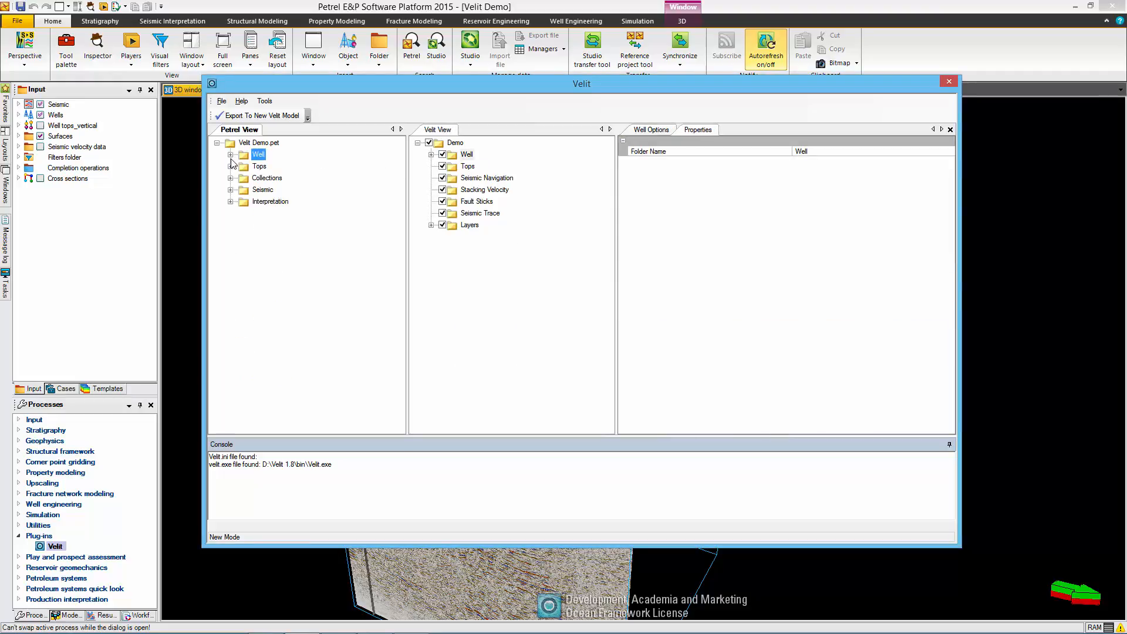
pyautogui.click(231, 166)
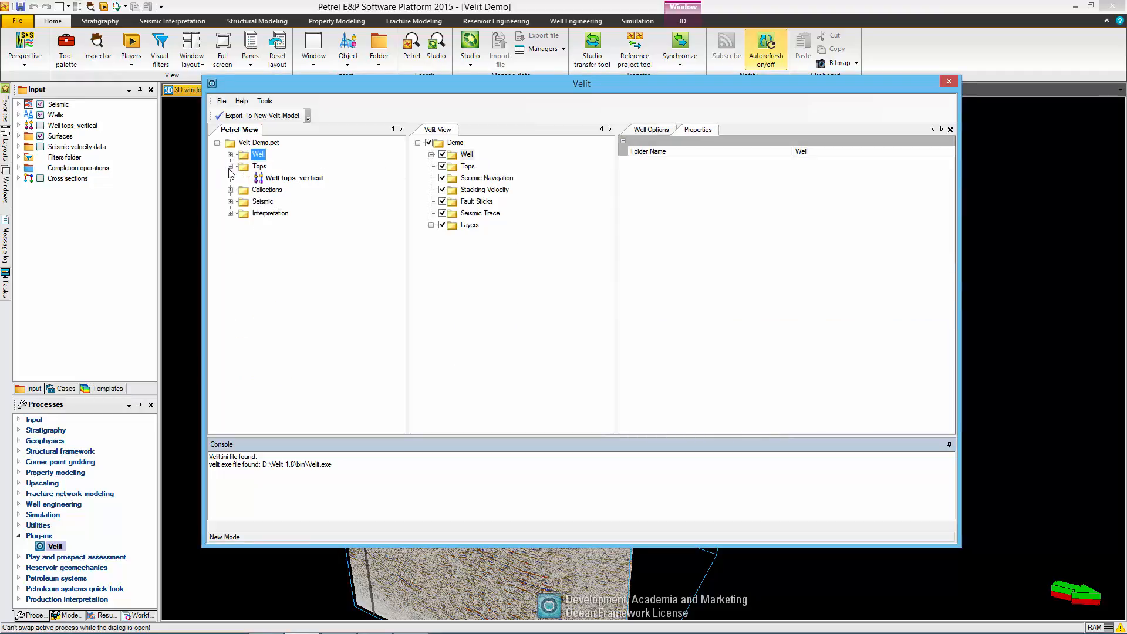
pyautogui.click(291, 178)
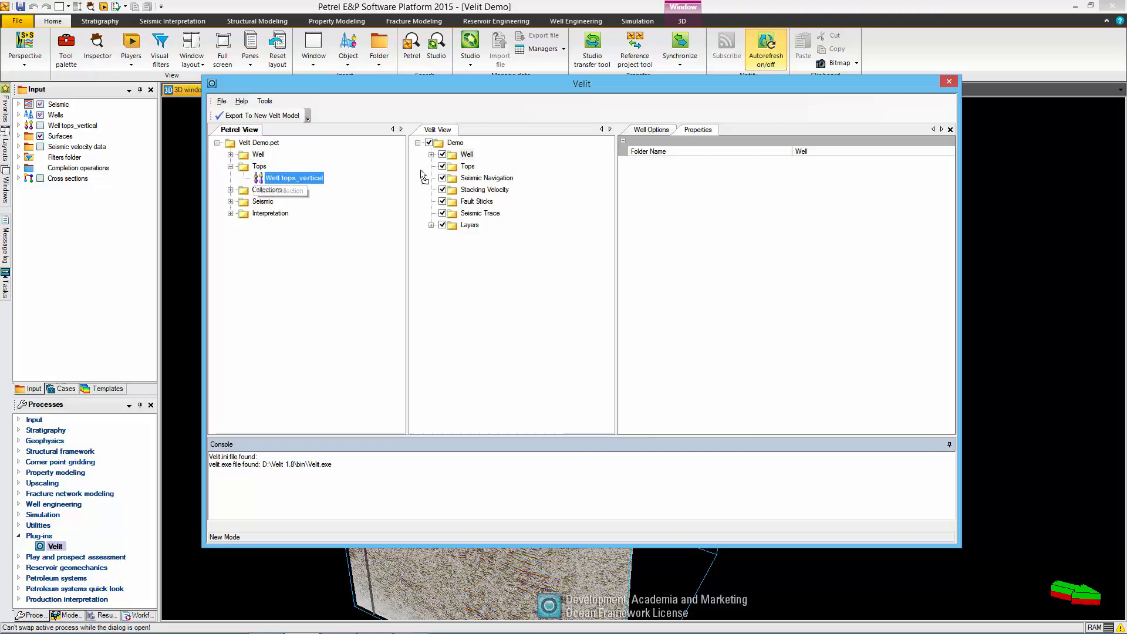
pyautogui.click(468, 167)
pyautogui.moveTo(470, 171); pyautogui.dragTo(470, 171)
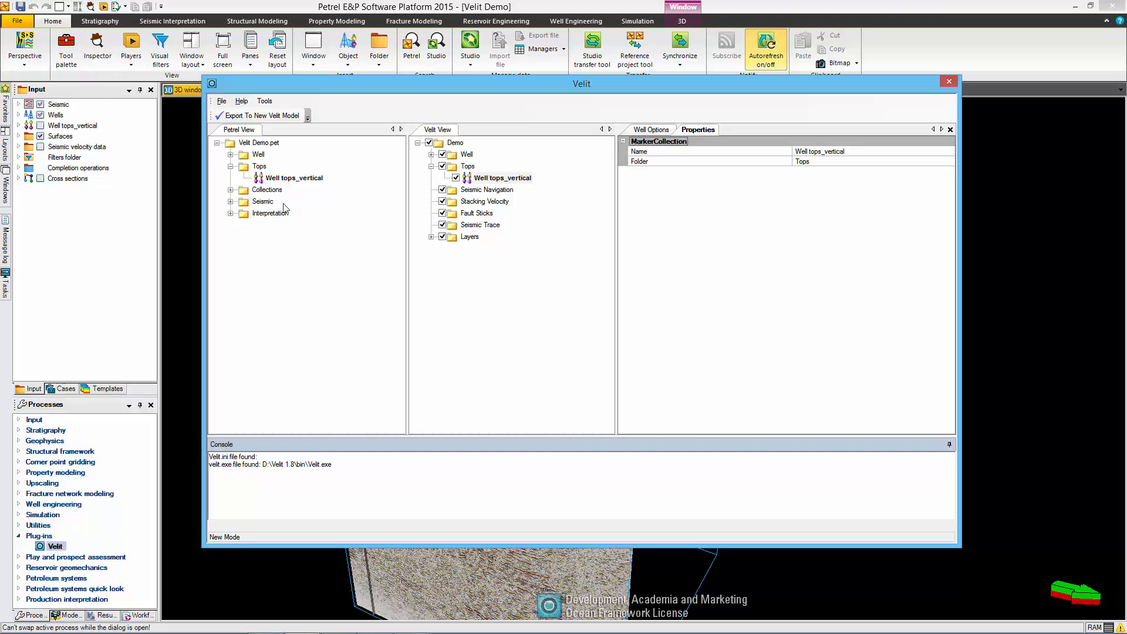
# - Add the 3D_time_seismic [Realized] 1 cube from Survey 1 to the Demo model's Seismic Navigation folder
pyautogui.click(230, 202)
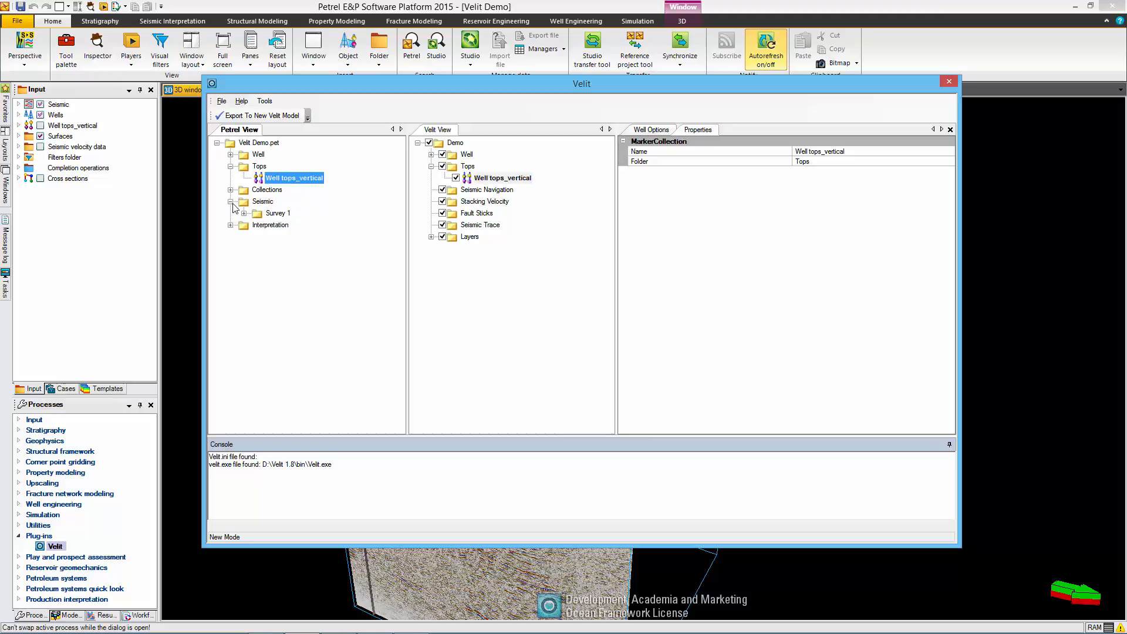
pyautogui.click(243, 214)
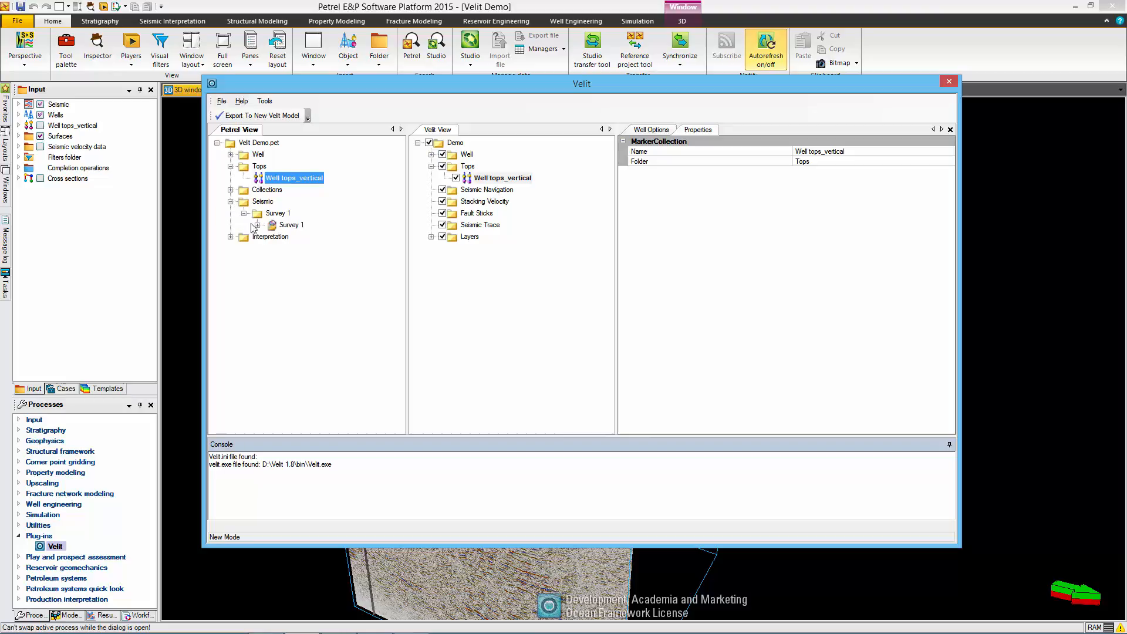
pyautogui.click(257, 225)
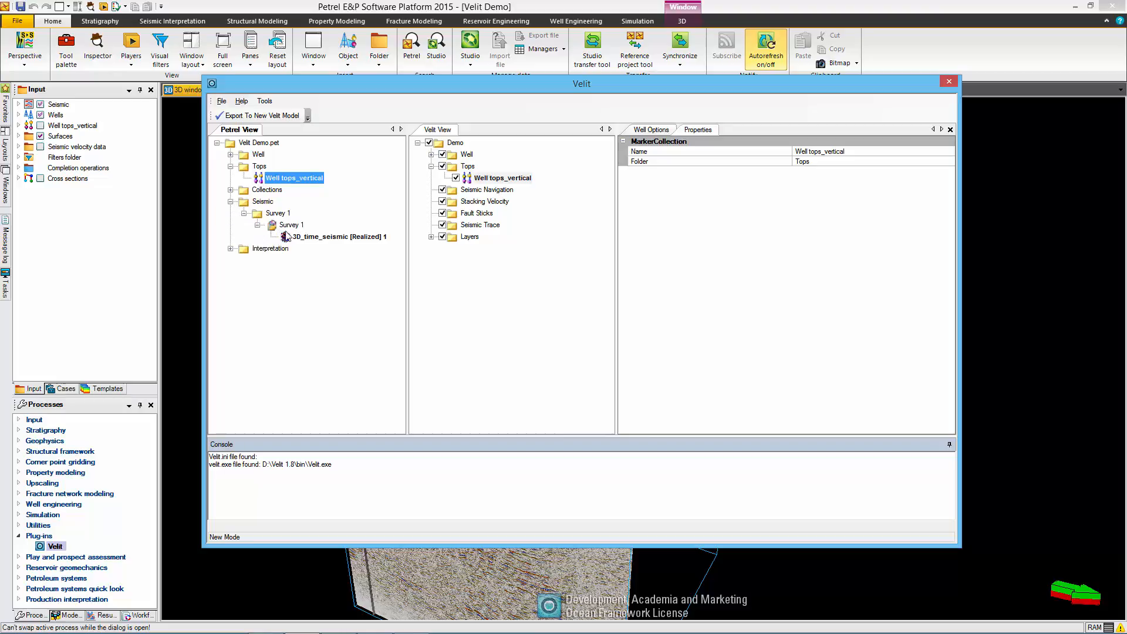
pyautogui.click(324, 238)
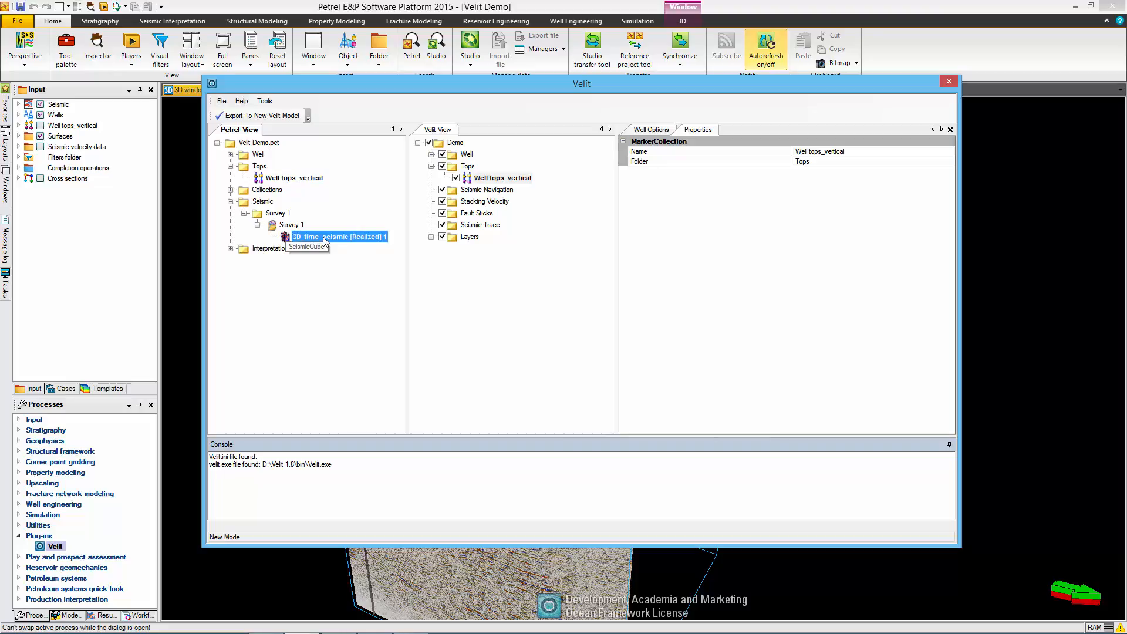
pyautogui.moveTo(323, 237); pyautogui.dragTo(488, 197)
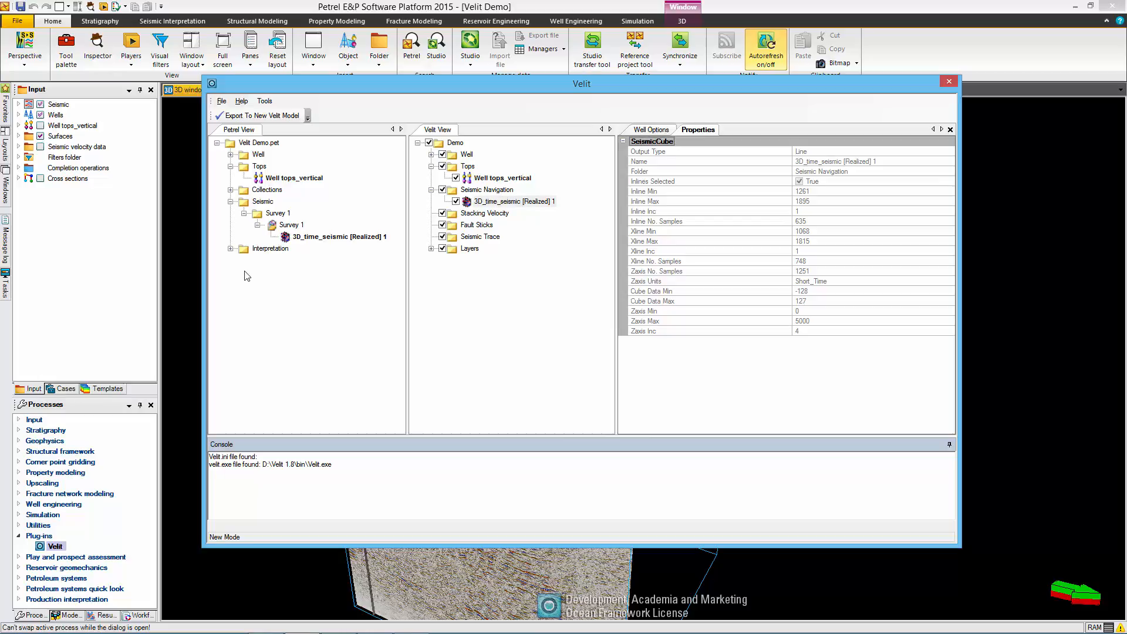
# - List the surfaces in Petrel's Collections folder, and create a new layer in the Demo model with its data folders shown
pyautogui.click(230, 192)
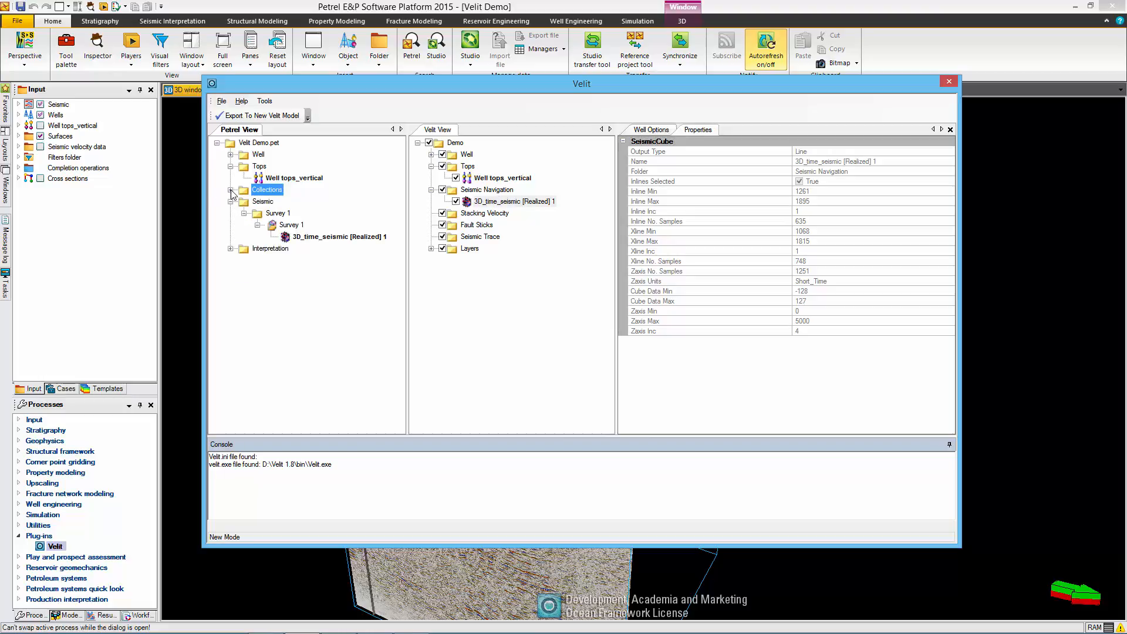
pyautogui.click(230, 190)
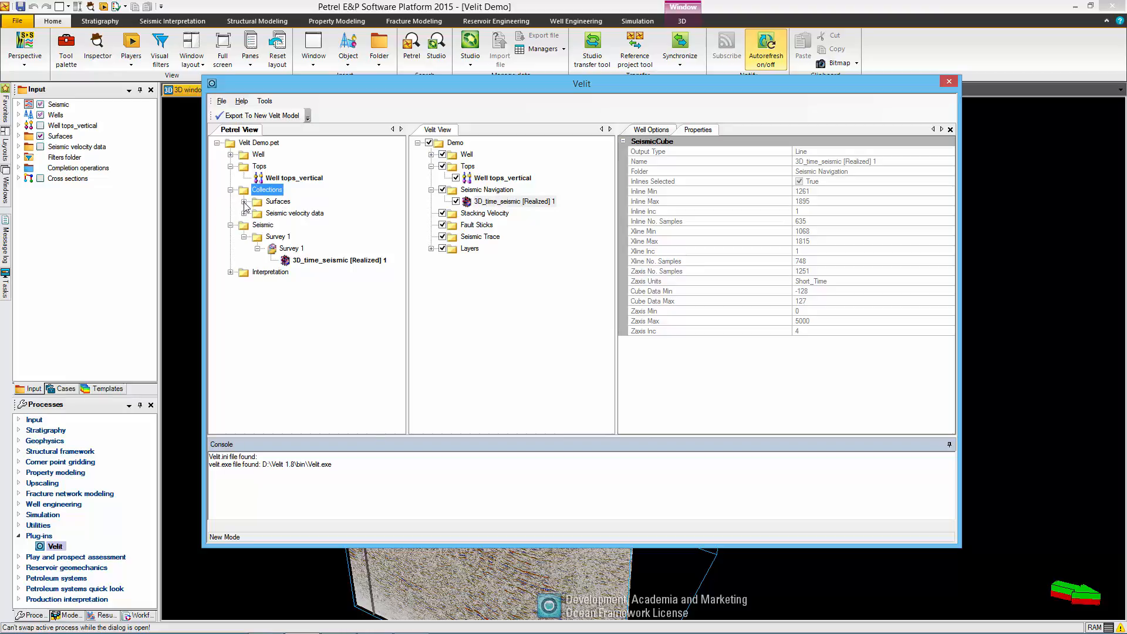
pyautogui.click(245, 202)
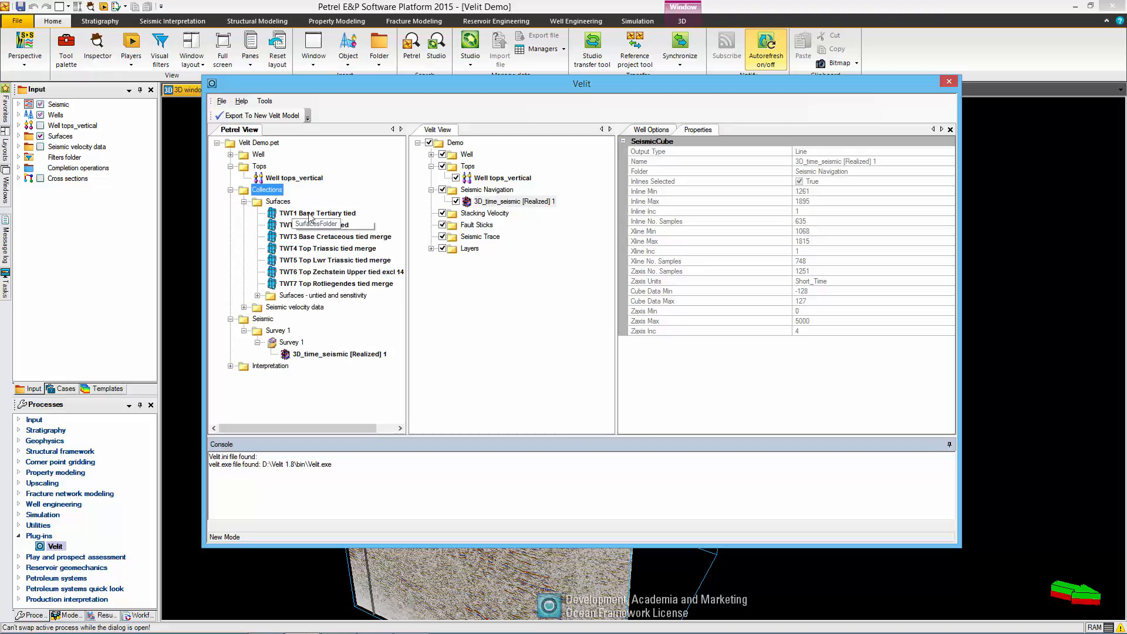
pyautogui.click(432, 249)
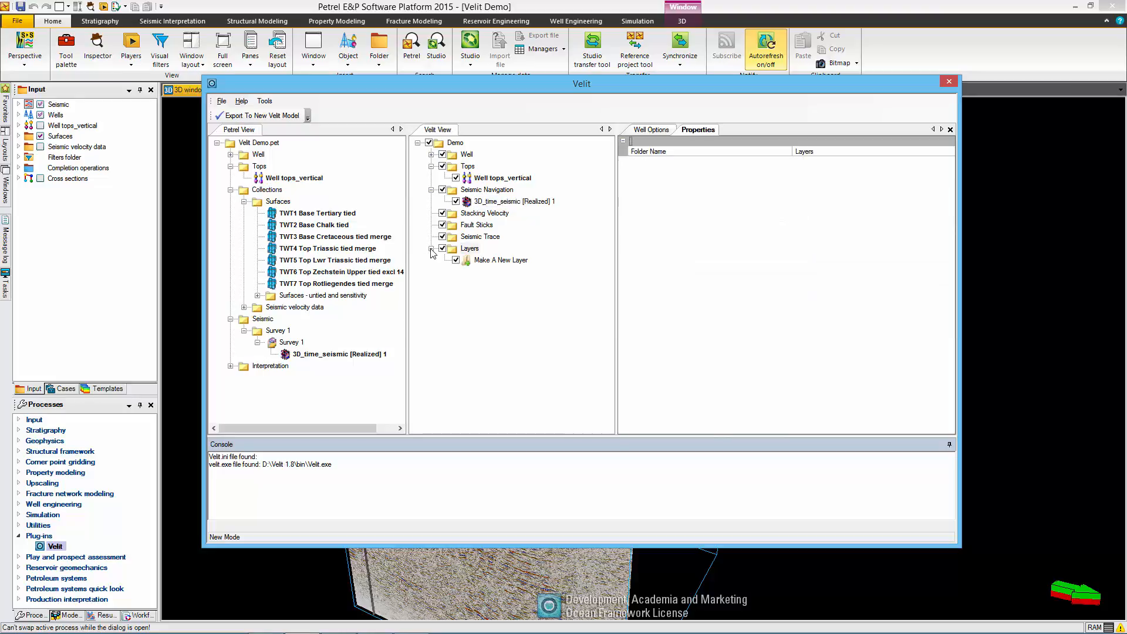
pyautogui.doubleClick(492, 264)
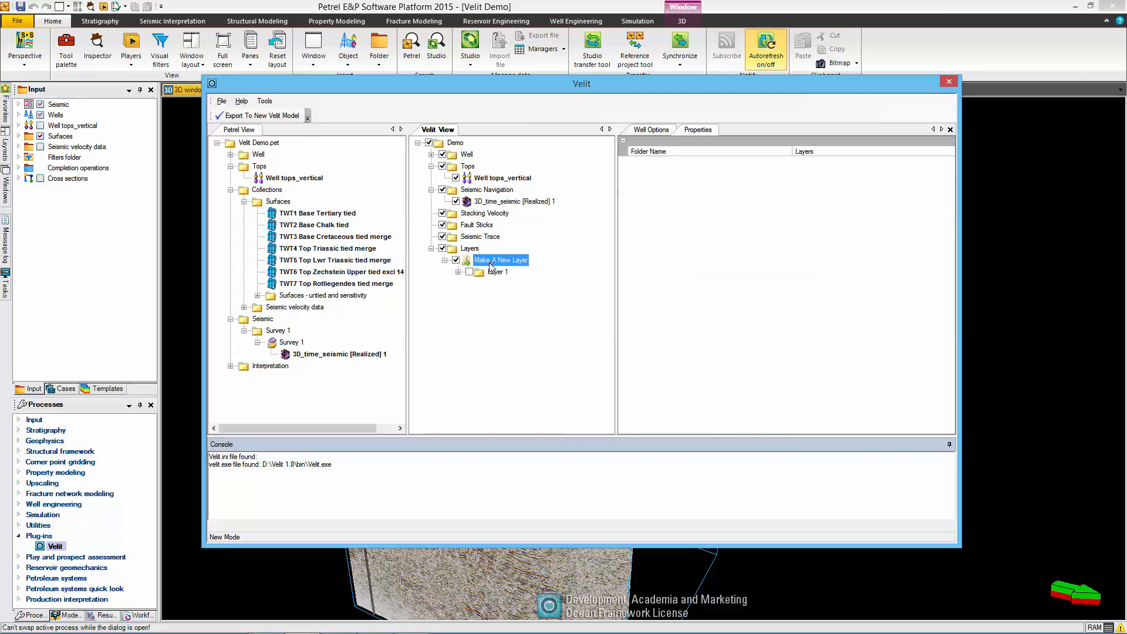
pyautogui.click(459, 273)
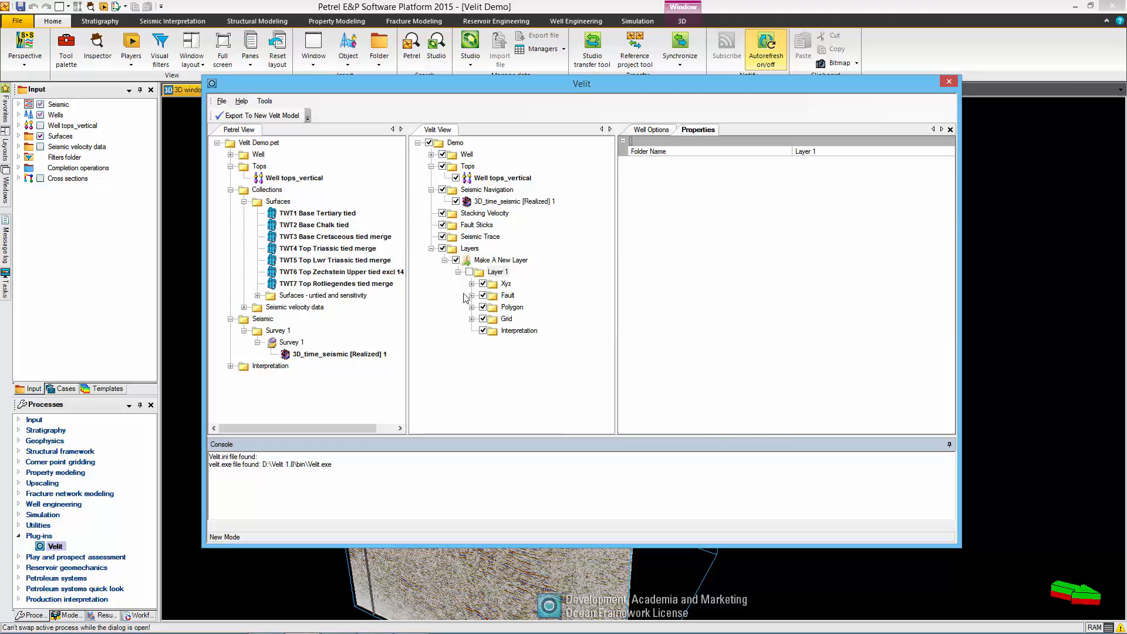
# - Add the TWT1 Base Tertiary tied surface to the Time folder of Layer 1's Grid data and collapse Layer 1
pyautogui.click(472, 319)
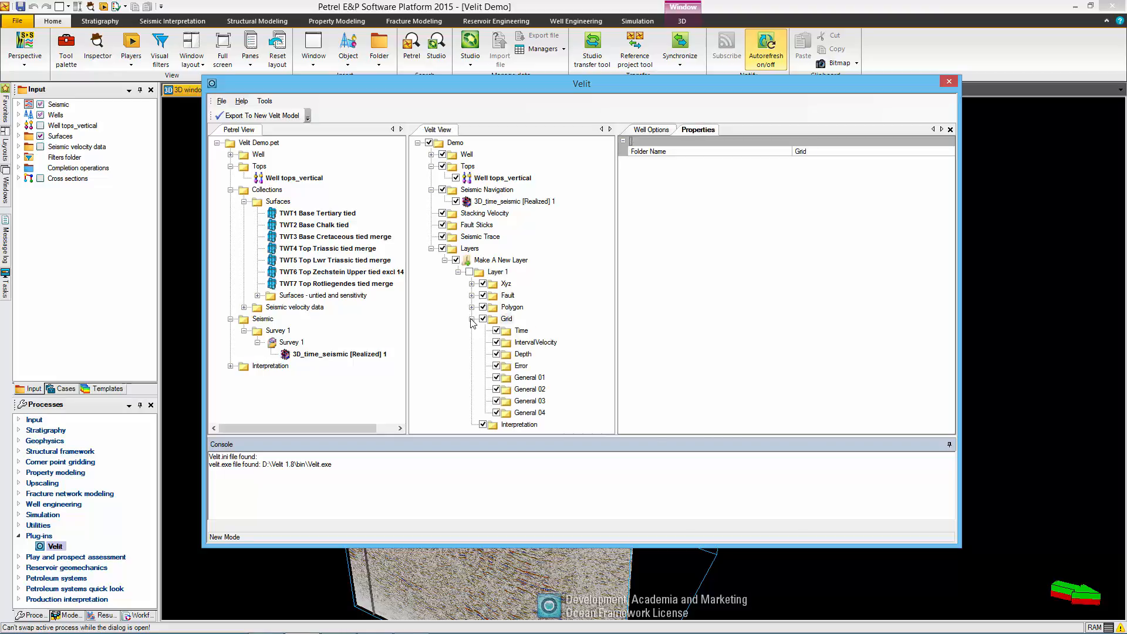
pyautogui.click(306, 214)
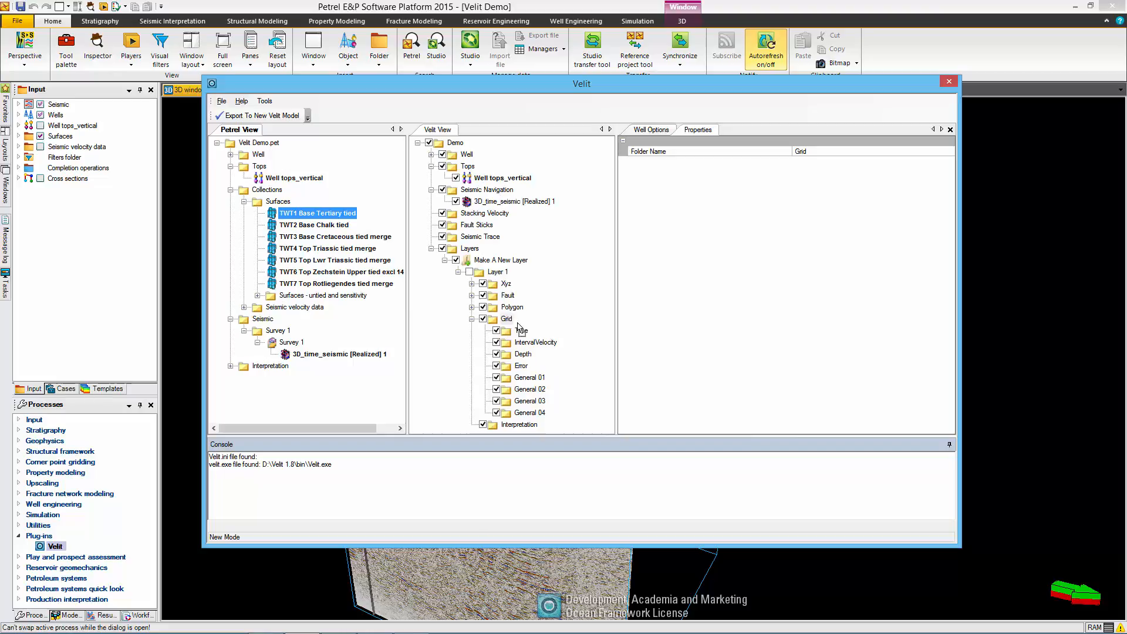
pyautogui.moveTo(519, 327); pyautogui.dragTo(522, 331)
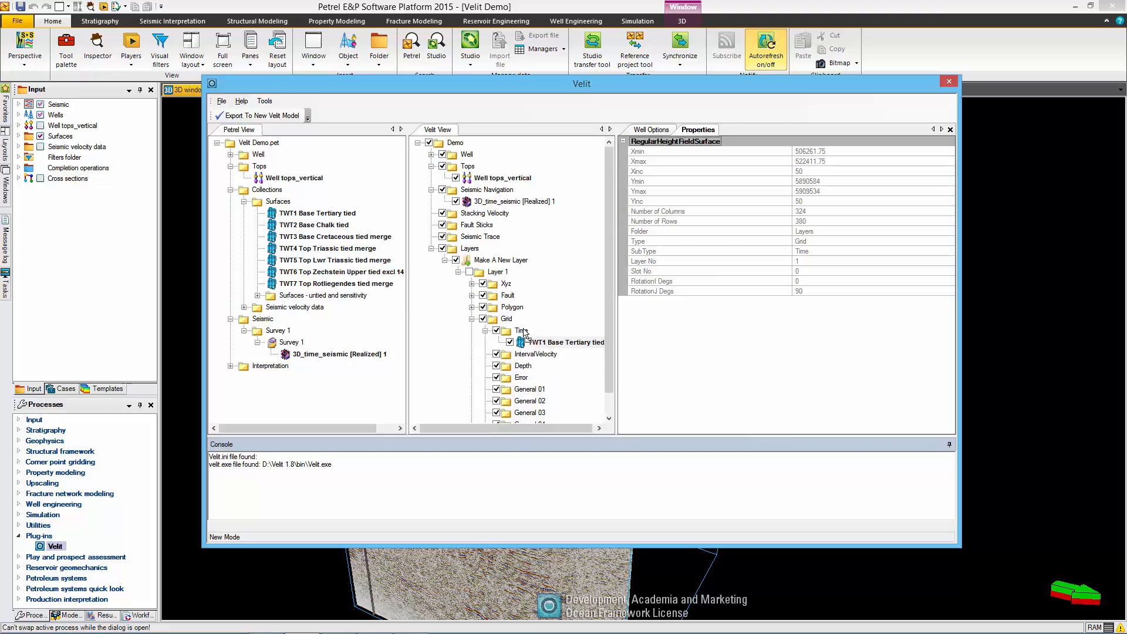
pyautogui.click(458, 273)
# - Create a second layer and add the TWT2 Base Chalk tied surface to its Grid Time folder, collapsing the layer when done
pyautogui.click(496, 272)
pyautogui.click(500, 262)
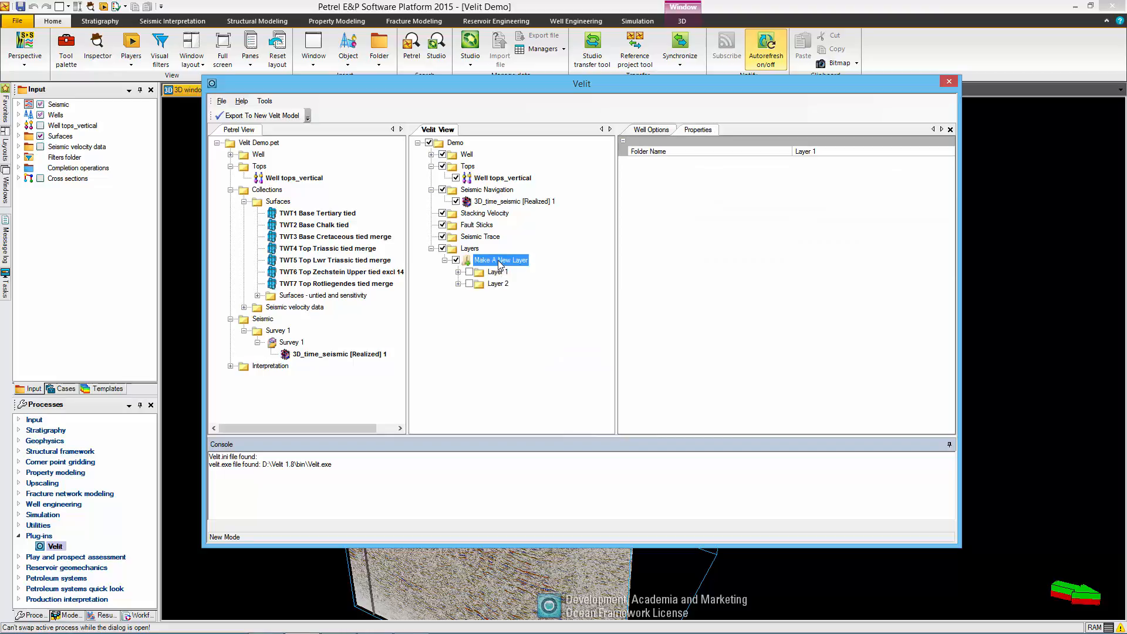
pyautogui.click(458, 283)
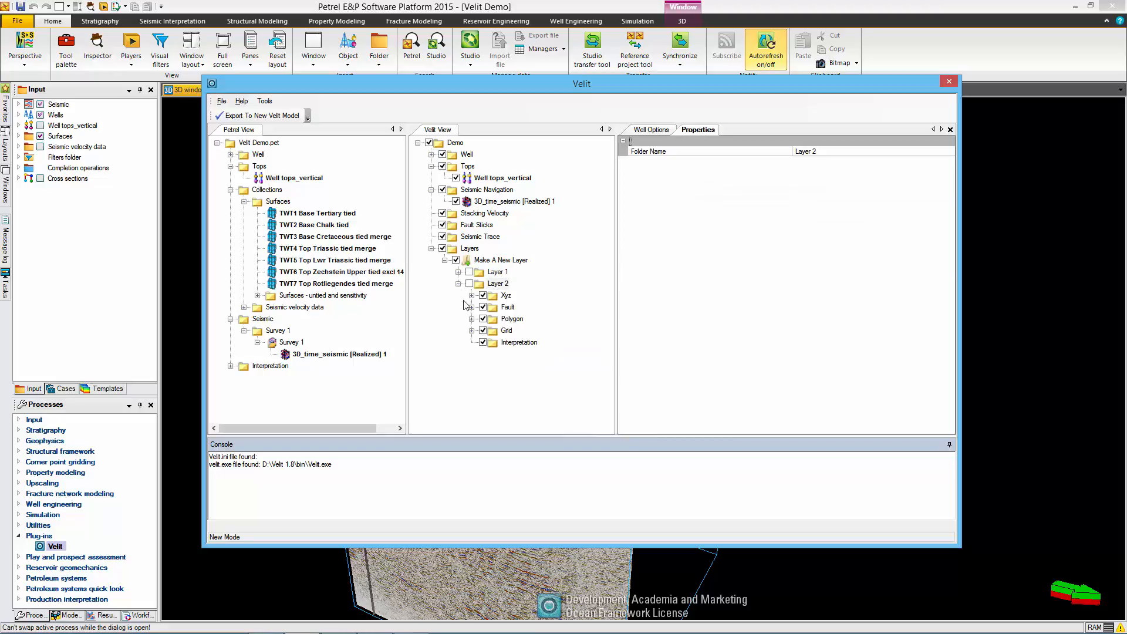
pyautogui.click(471, 331)
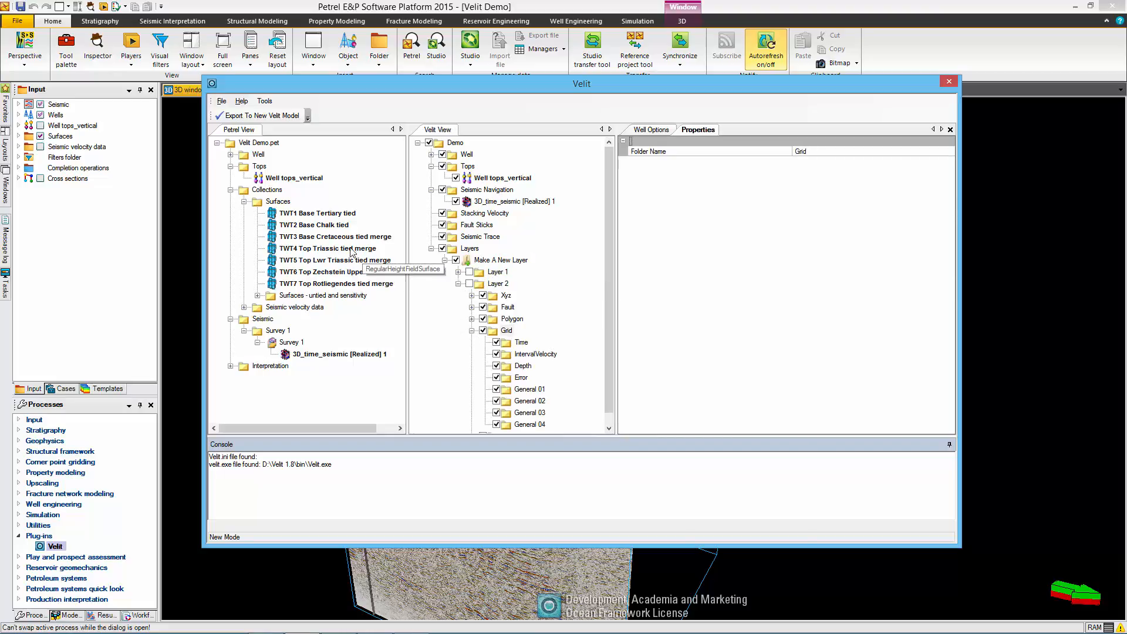
pyautogui.click(310, 225)
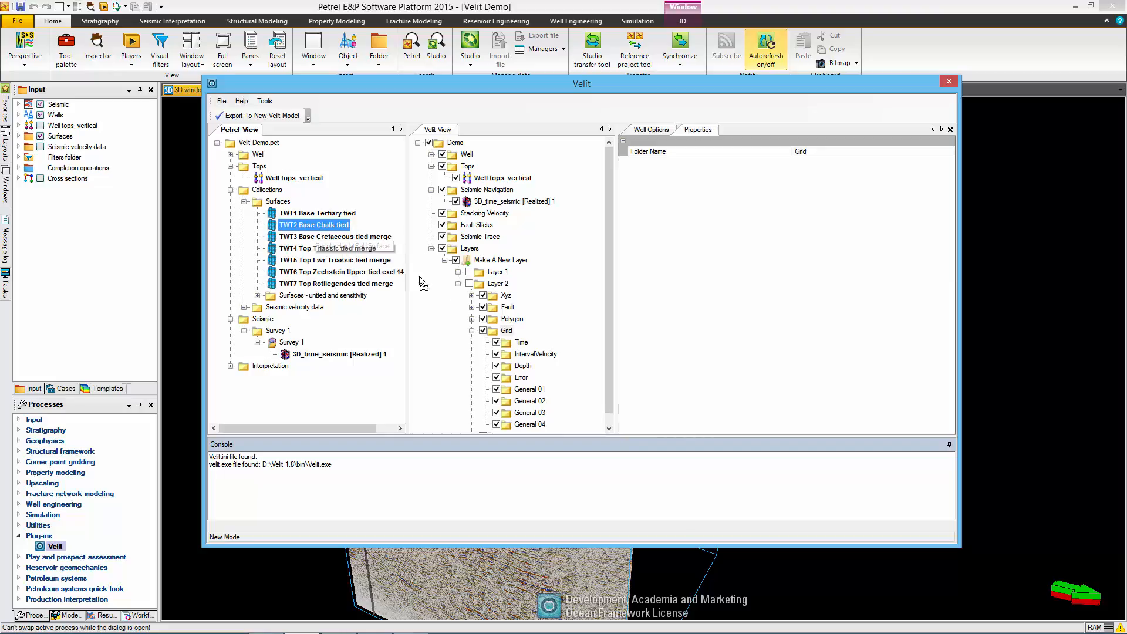
pyautogui.moveTo(420, 283); pyautogui.dragTo(523, 346)
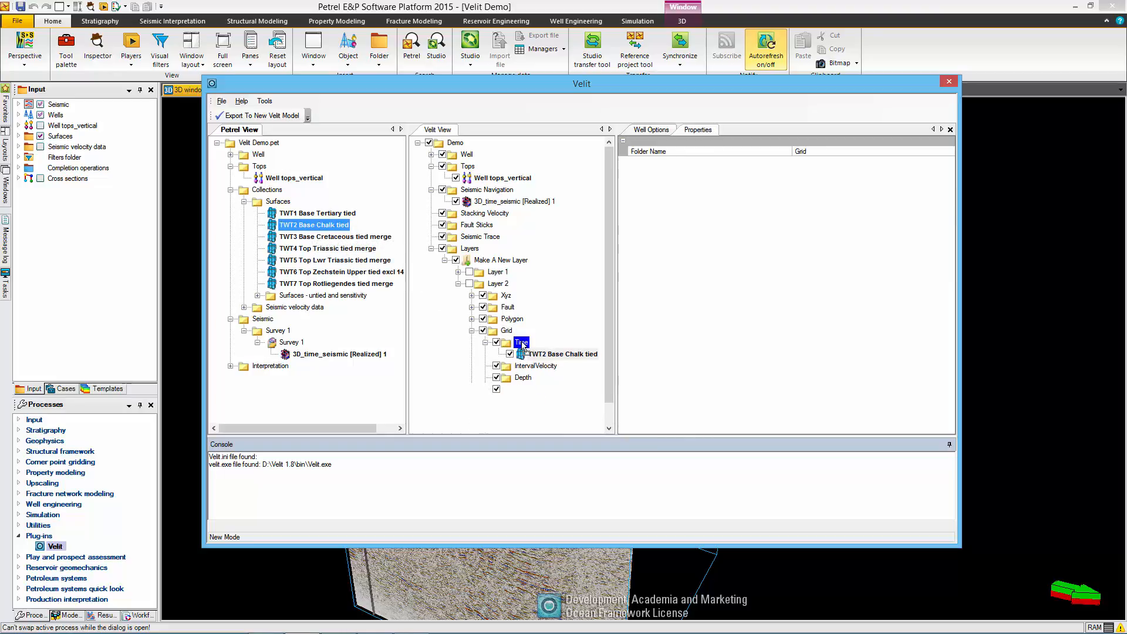
pyautogui.click(459, 284)
# - Create a third layer and add the TWT3 Base Cretaceous tied merge surface to its Grid Time folder
pyautogui.doubleClick(501, 260)
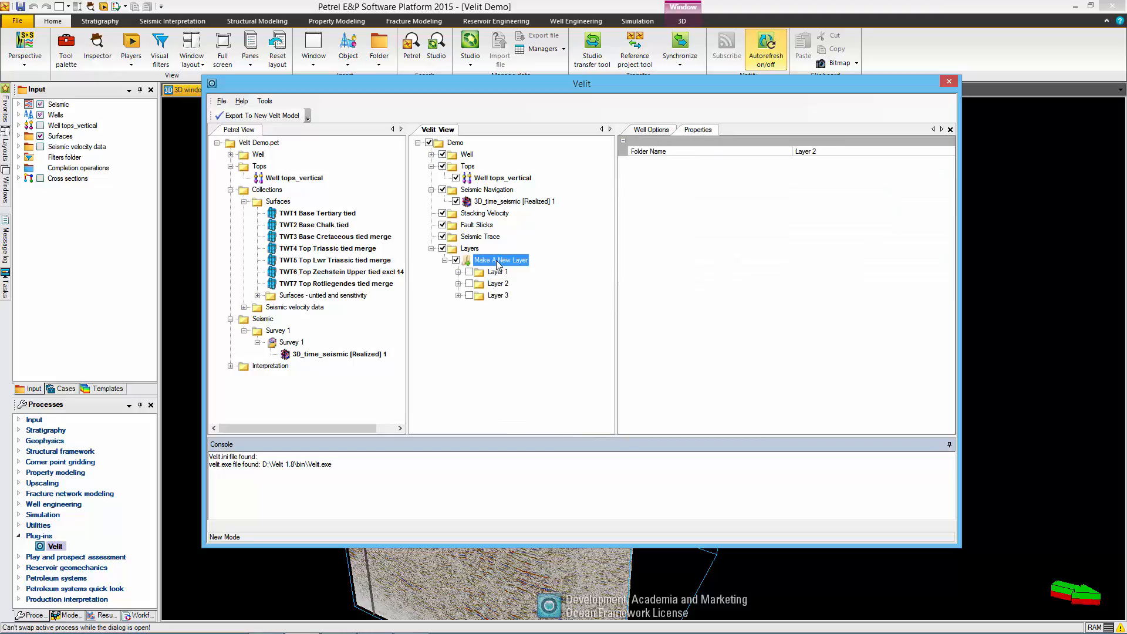
pyautogui.click(458, 295)
pyautogui.click(472, 343)
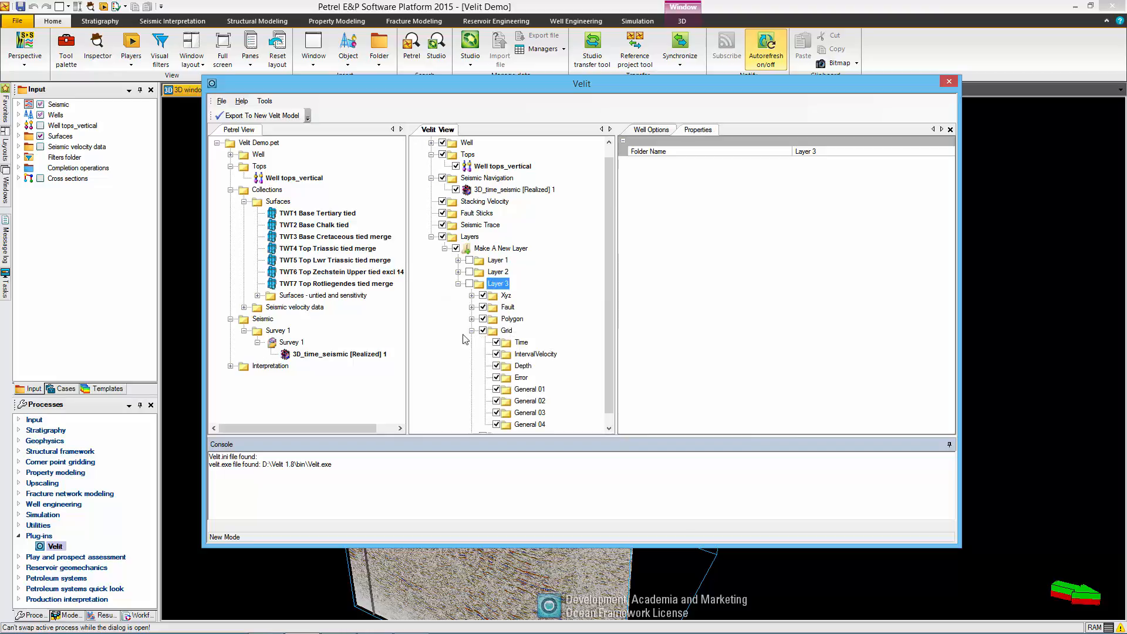
pyautogui.click(314, 238)
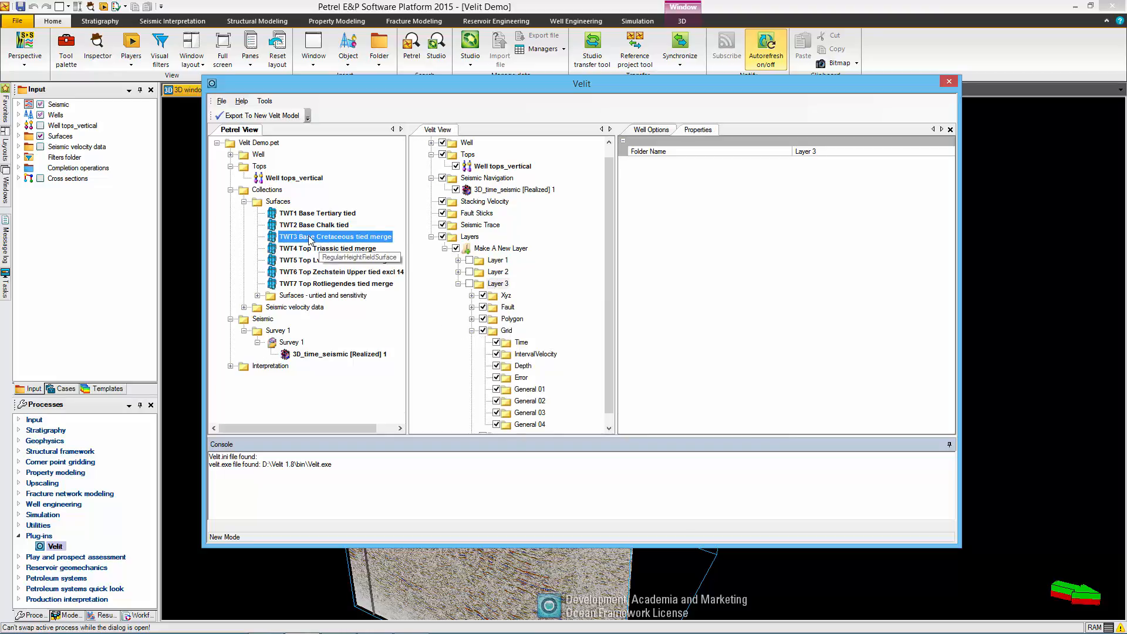
pyautogui.moveTo(310, 239); pyautogui.dragTo(525, 348)
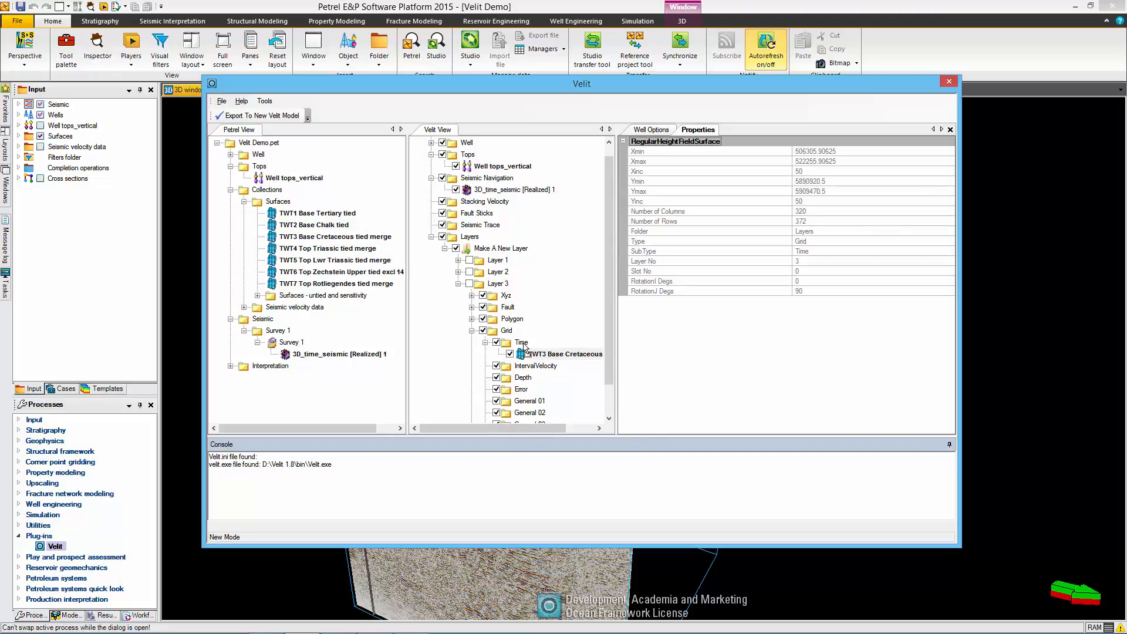
# - Collapse Layer 3 and export the assembled Demo data to a new Velit model
pyautogui.click(459, 284)
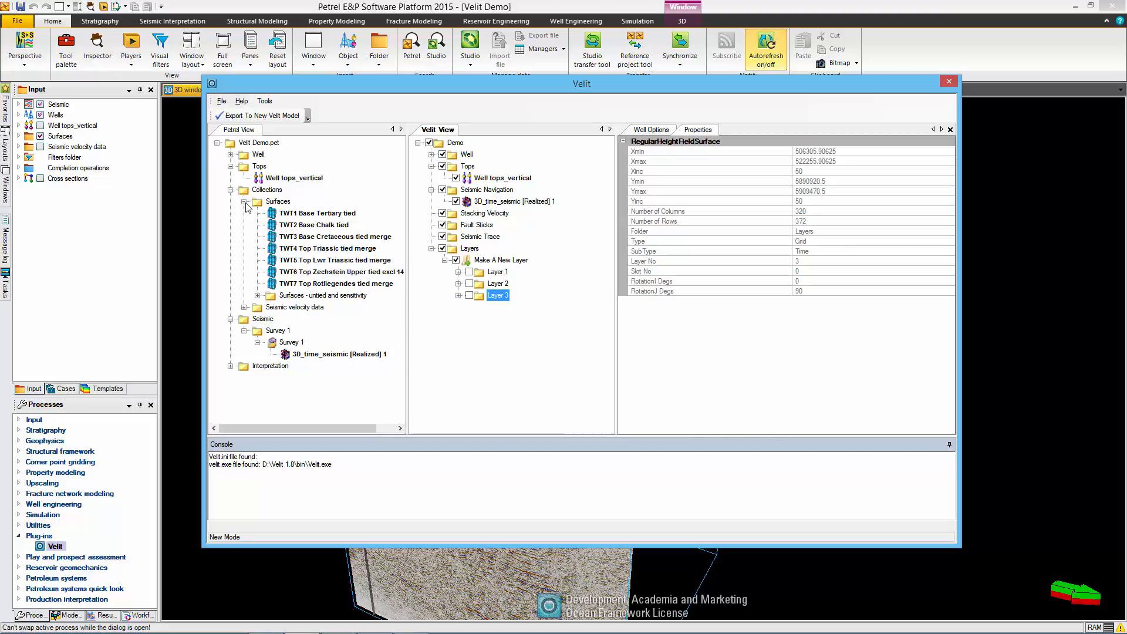
pyautogui.click(253, 117)
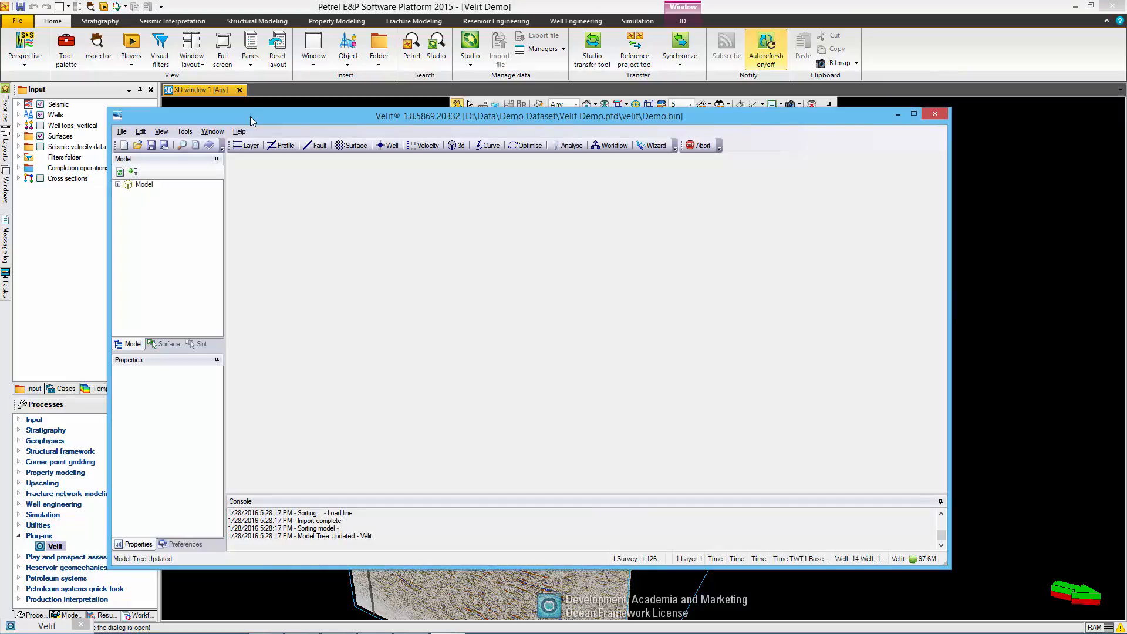
# - Open the model file Demo After Depth Conversion.bin in Velit, accepting the loss of unsaved changes in the current model
pyautogui.click(122, 132)
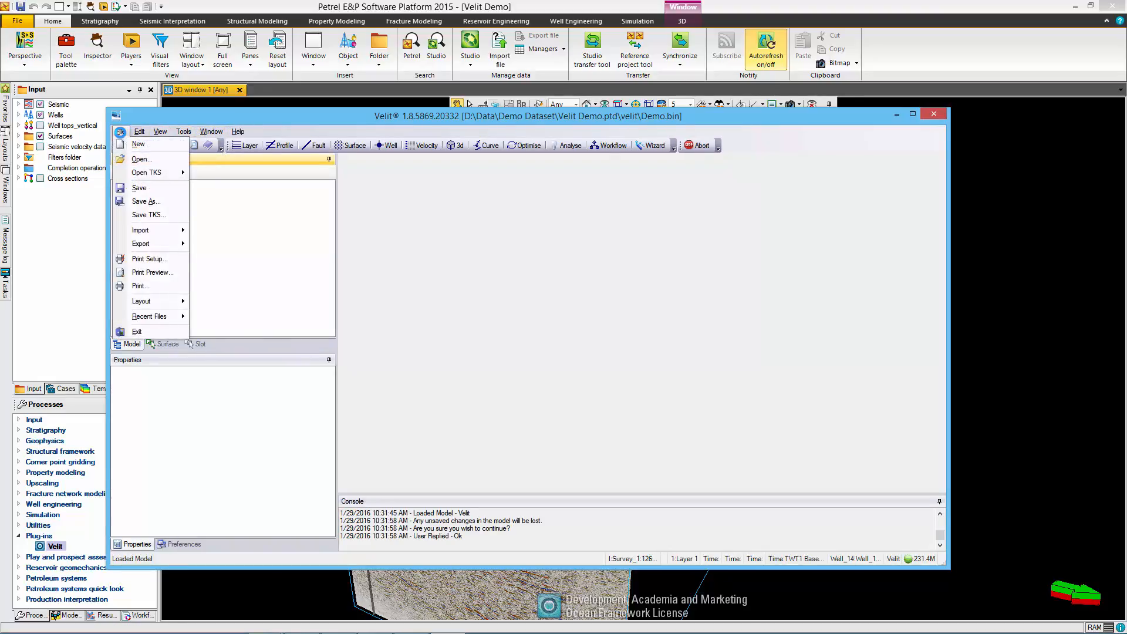
pyautogui.click(160, 164)
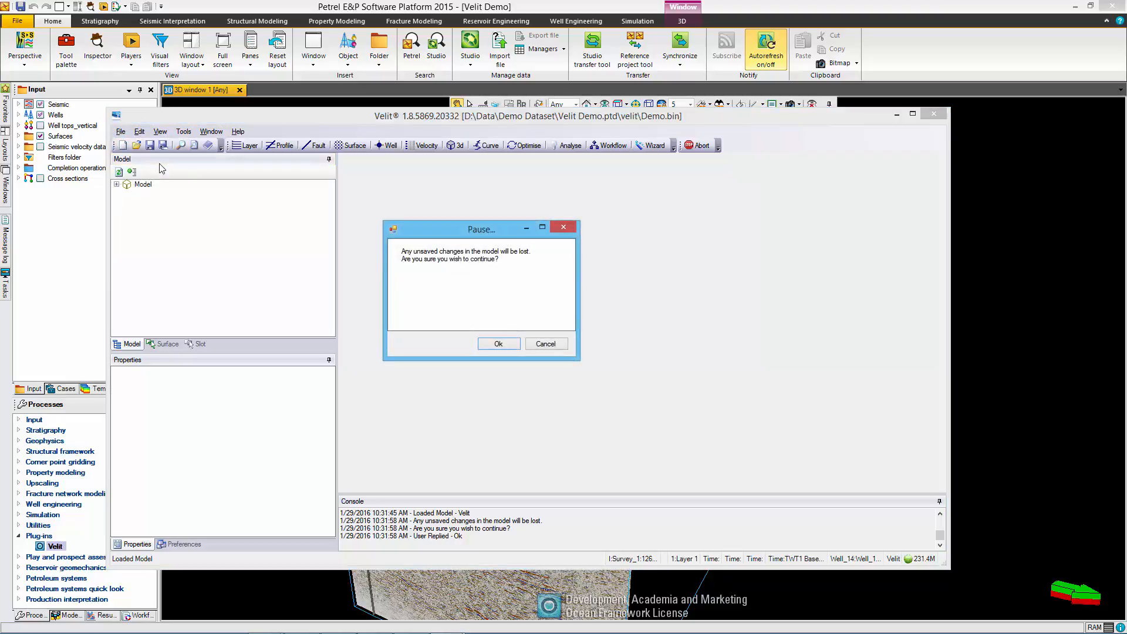
pyautogui.click(505, 347)
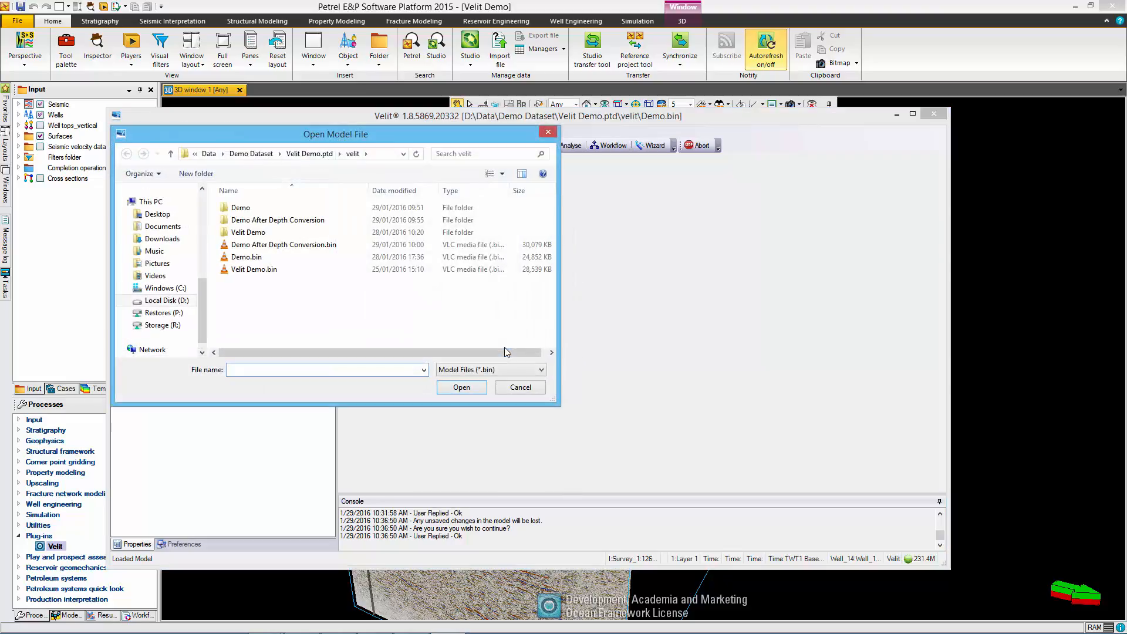
pyautogui.click(269, 245)
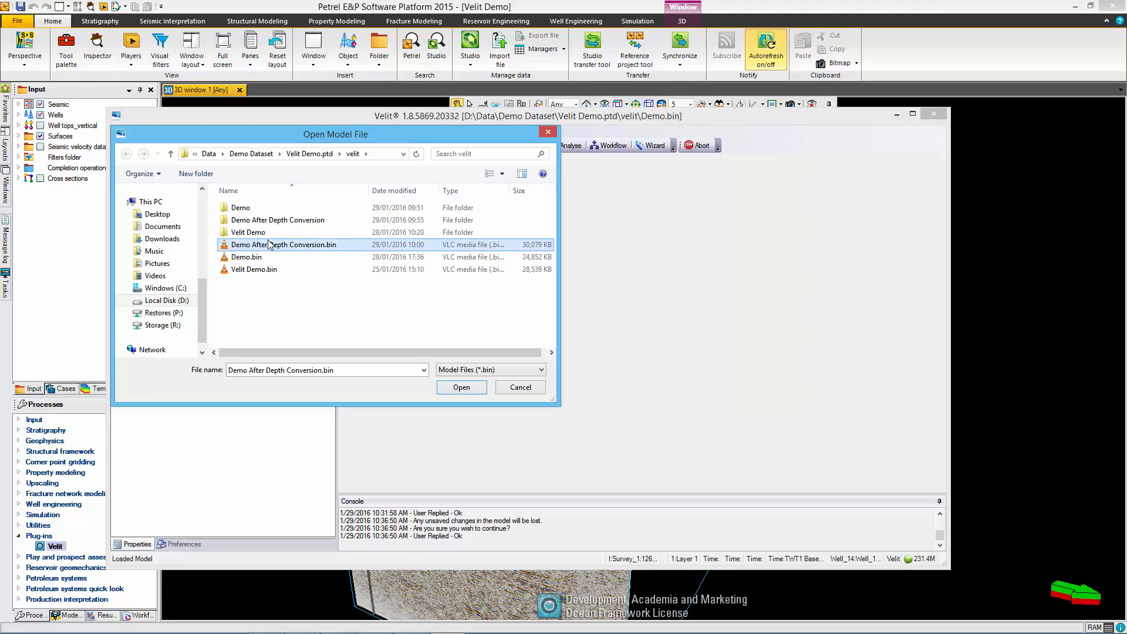
pyautogui.click(474, 390)
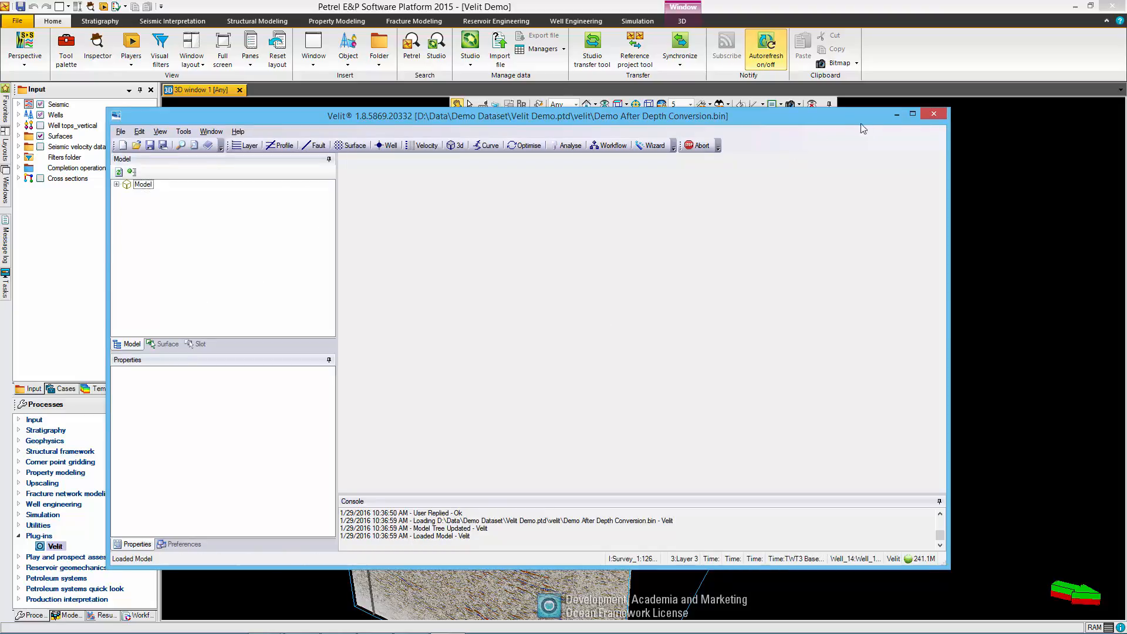
# - Return to Petrel, launch the Velit plug-in and load Demo After Depth Conversion.bin for exporting Velit data to Petrel
pyautogui.click(897, 115)
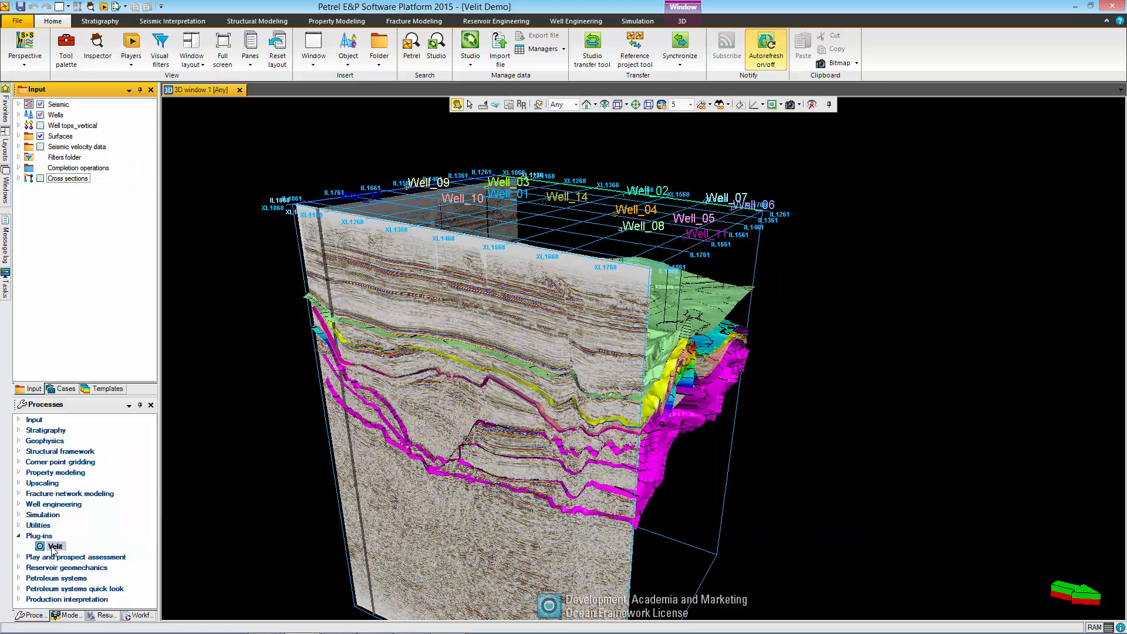
pyautogui.doubleClick(54, 547)
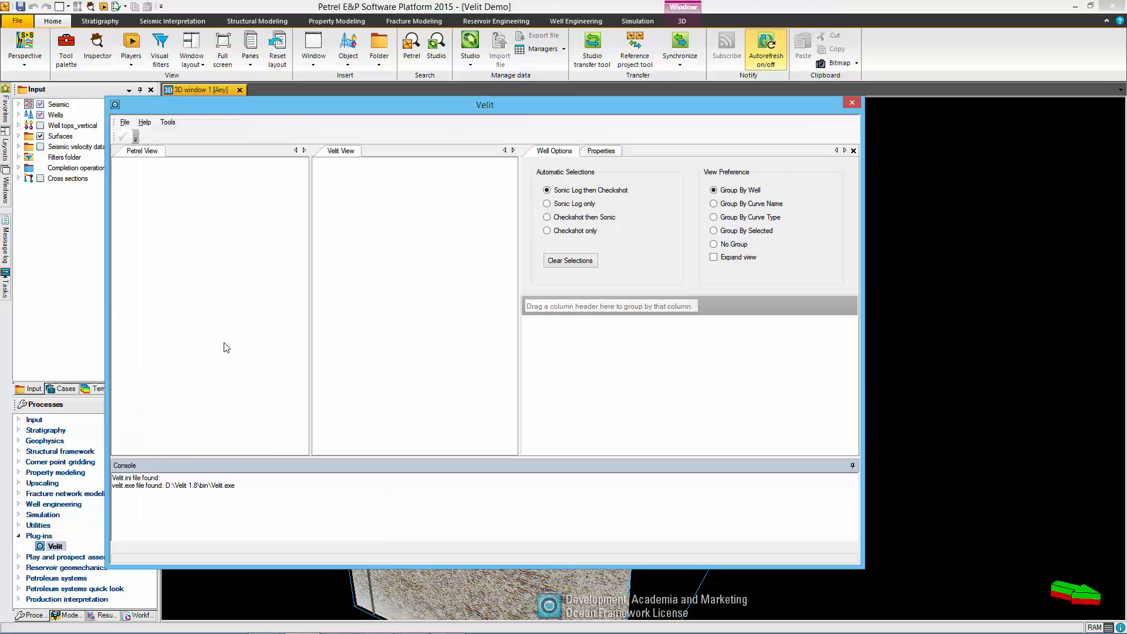
pyautogui.click(125, 122)
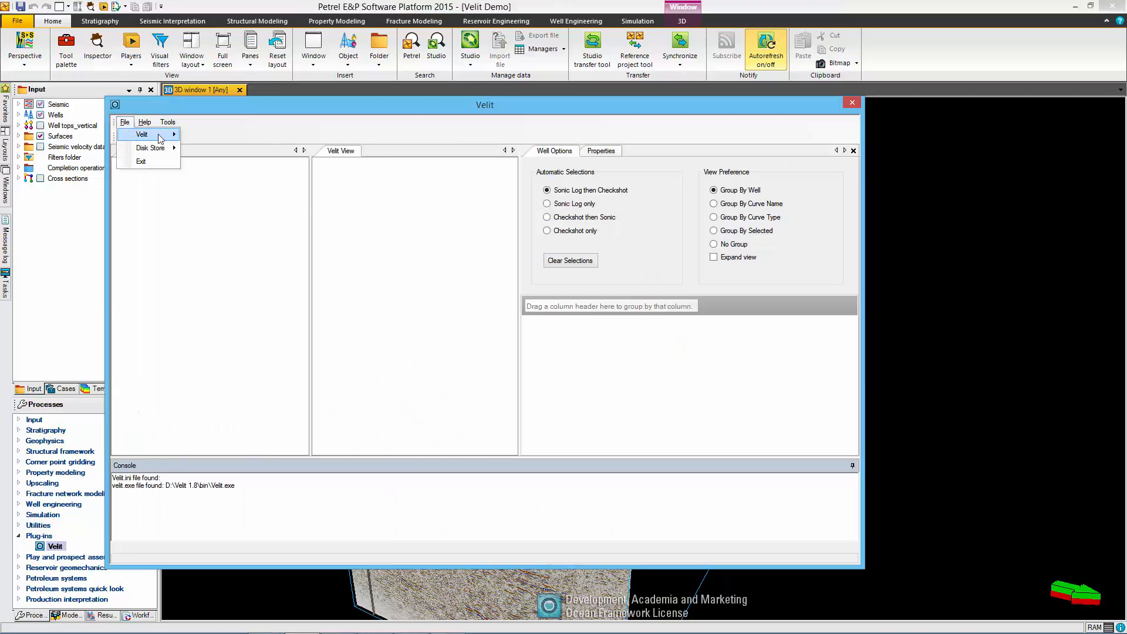
pyautogui.moveTo(160, 139)
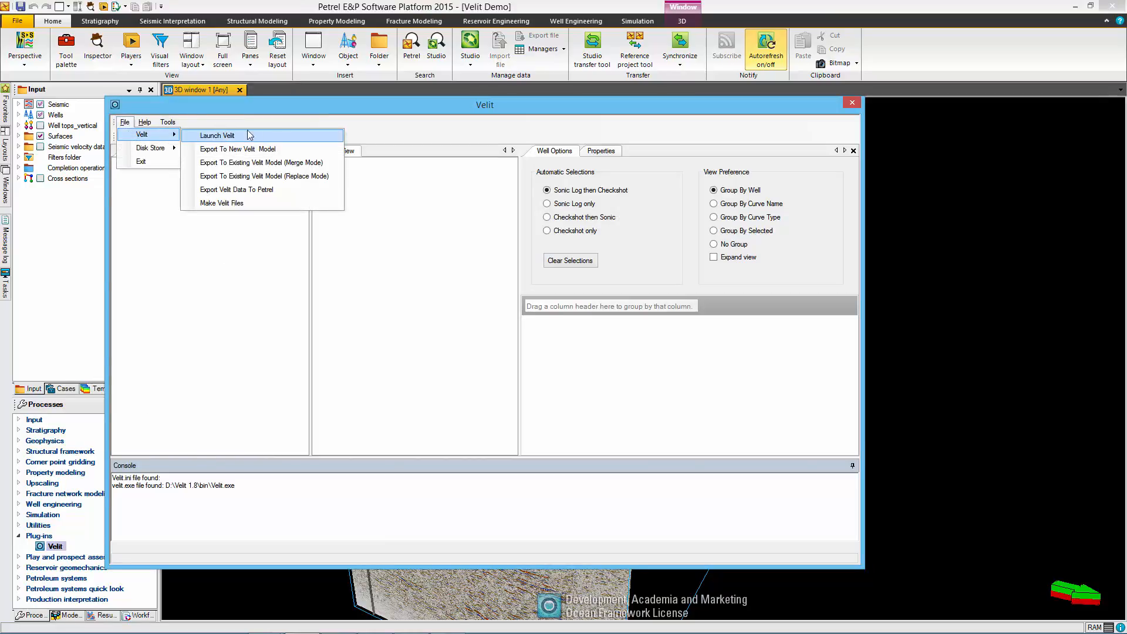
pyautogui.click(302, 189)
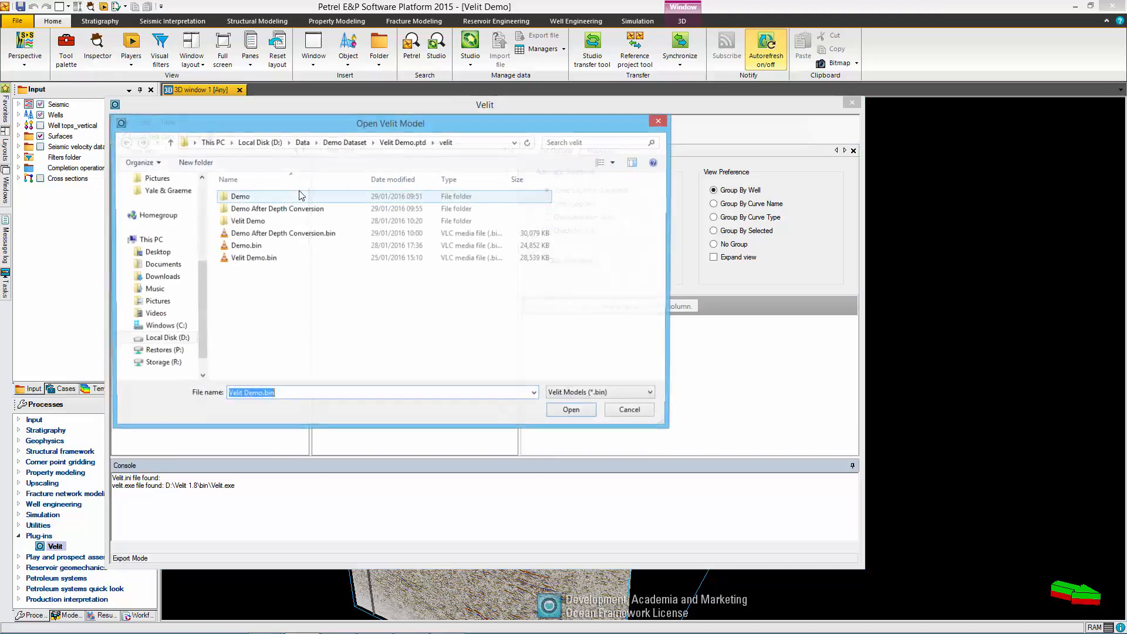
pyautogui.click(290, 239)
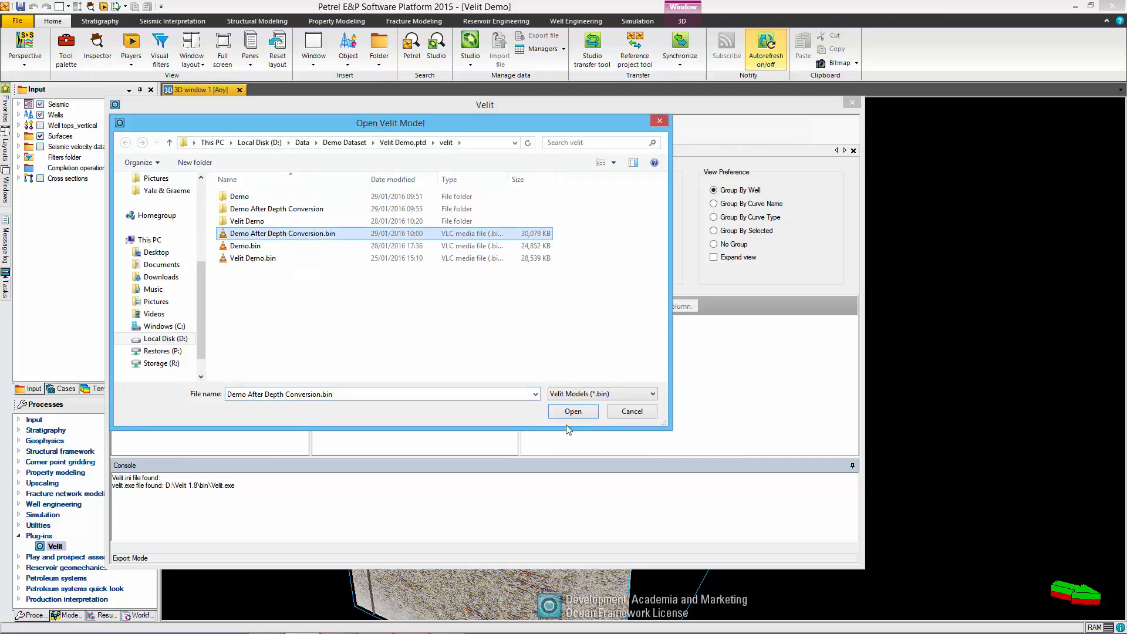
pyautogui.click(573, 411)
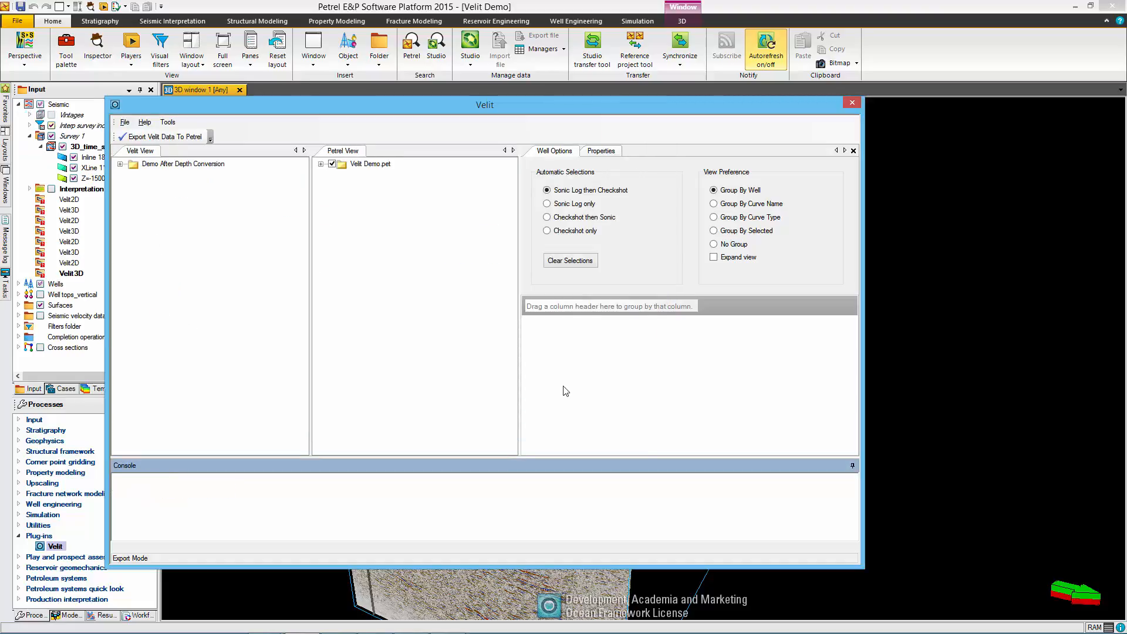
# - Add the Interval Velocity and Depth grids from Layer 1's Grid_Event folder to the Surfaces folder of the Velit Demo.pet project
pyautogui.click(119, 167)
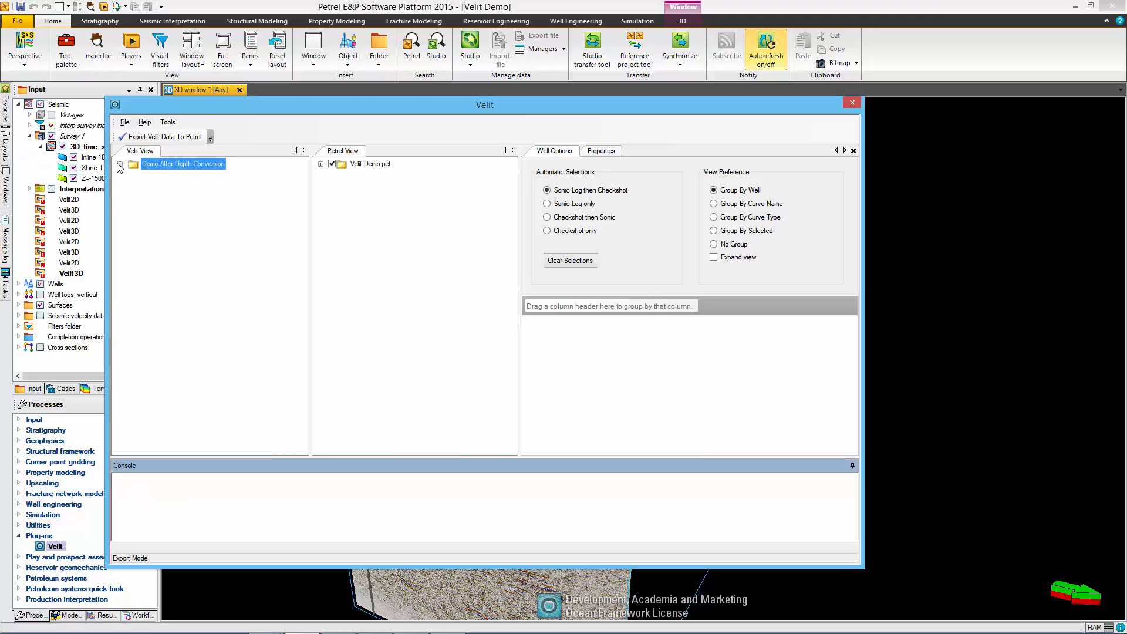
pyautogui.click(120, 166)
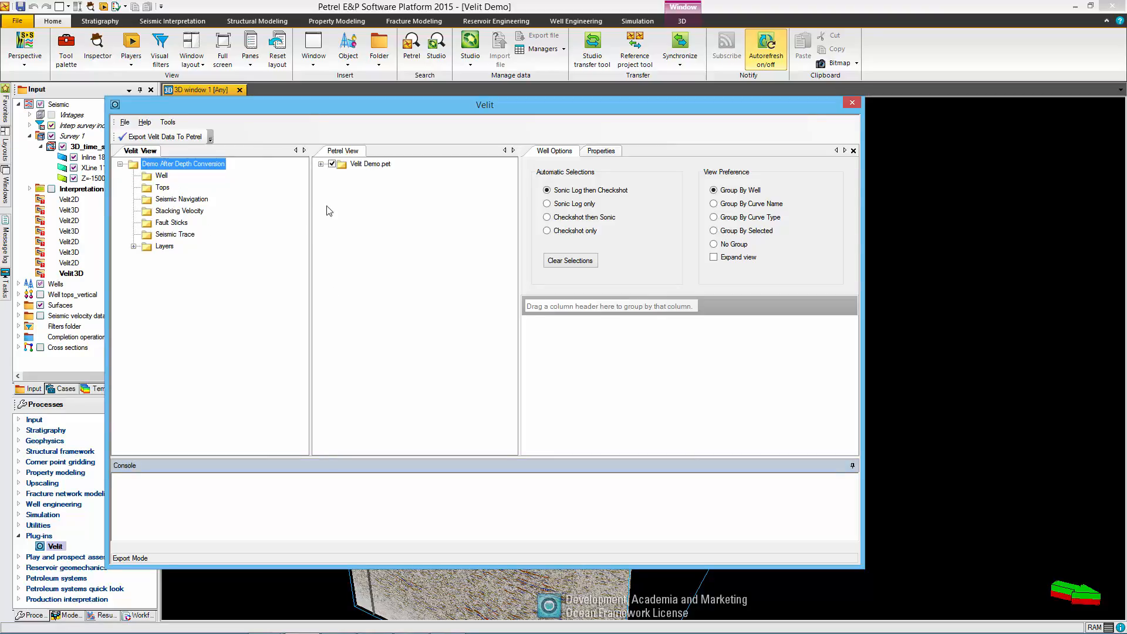
pyautogui.click(322, 165)
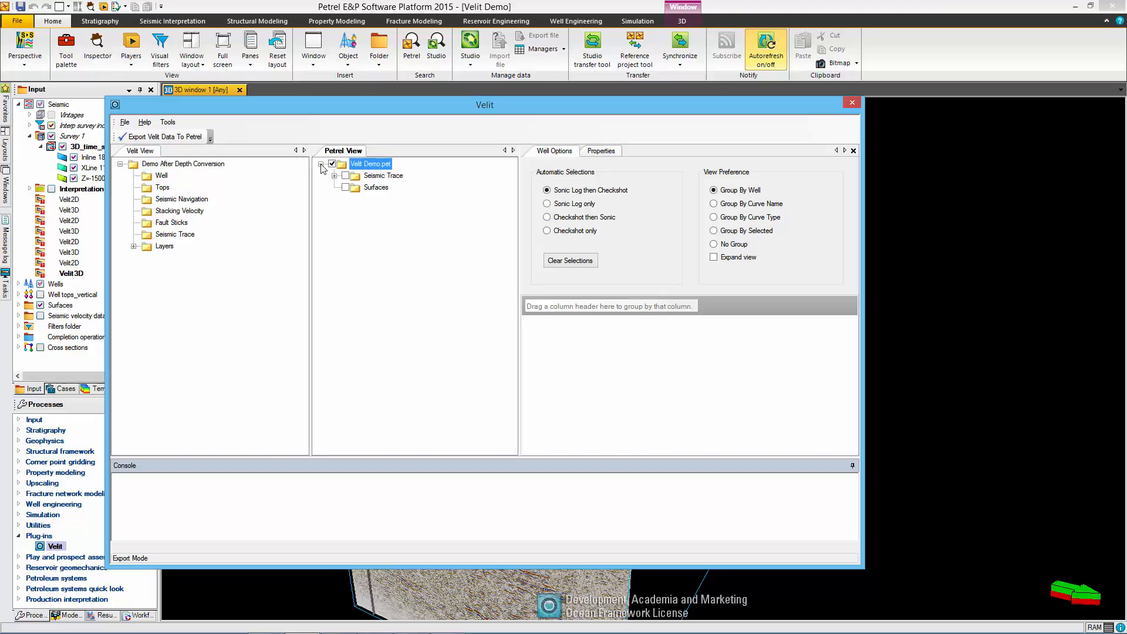
pyautogui.click(134, 247)
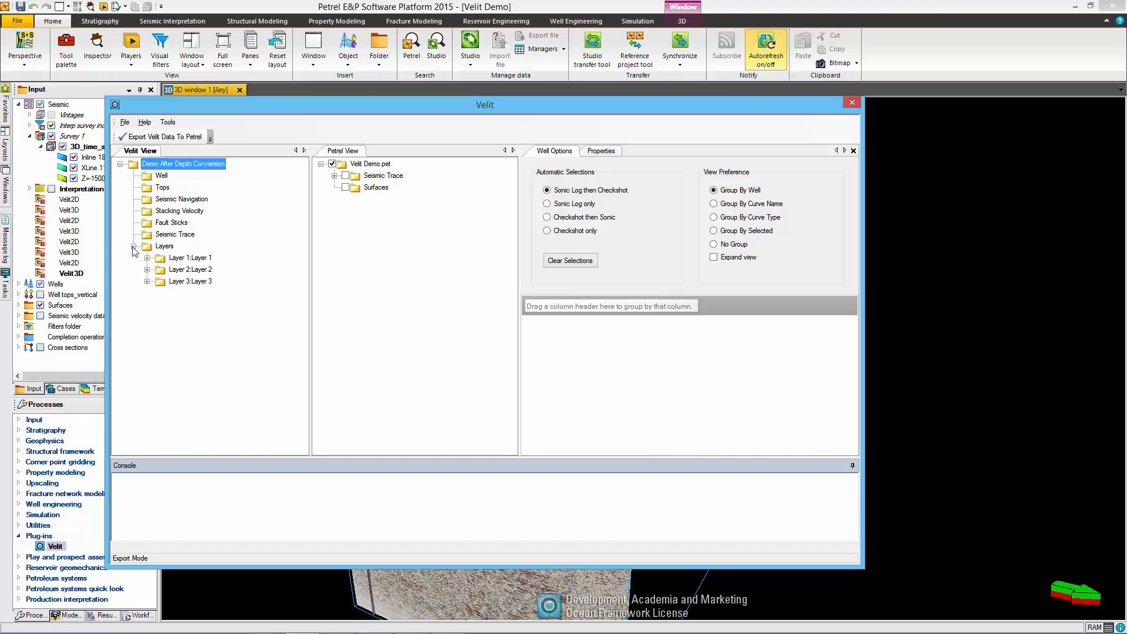
pyautogui.click(147, 259)
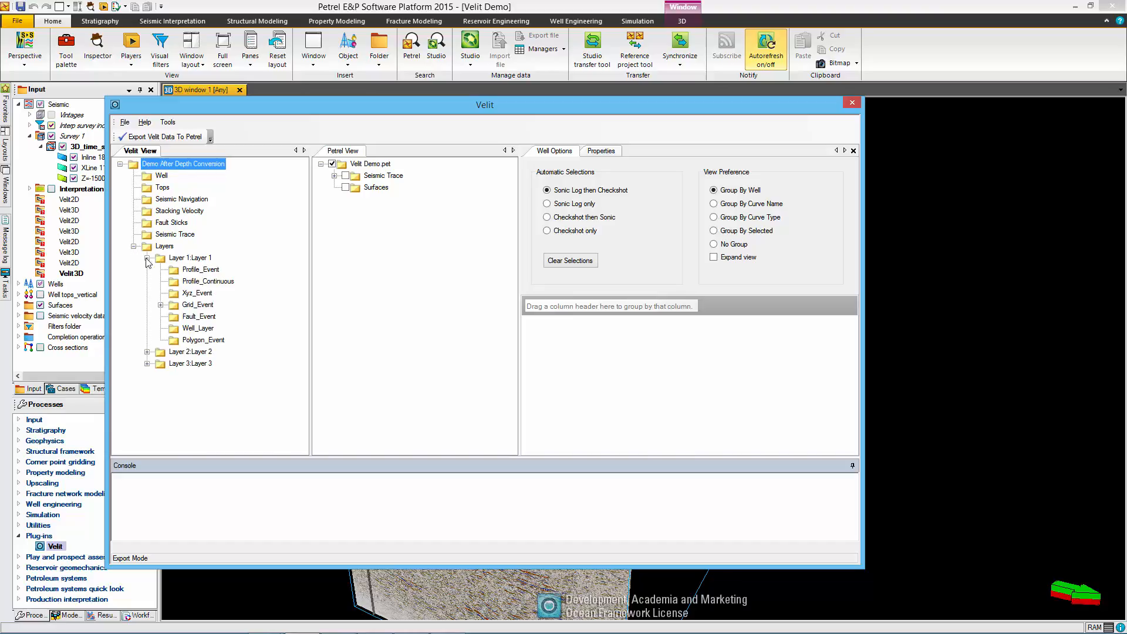
pyautogui.click(160, 305)
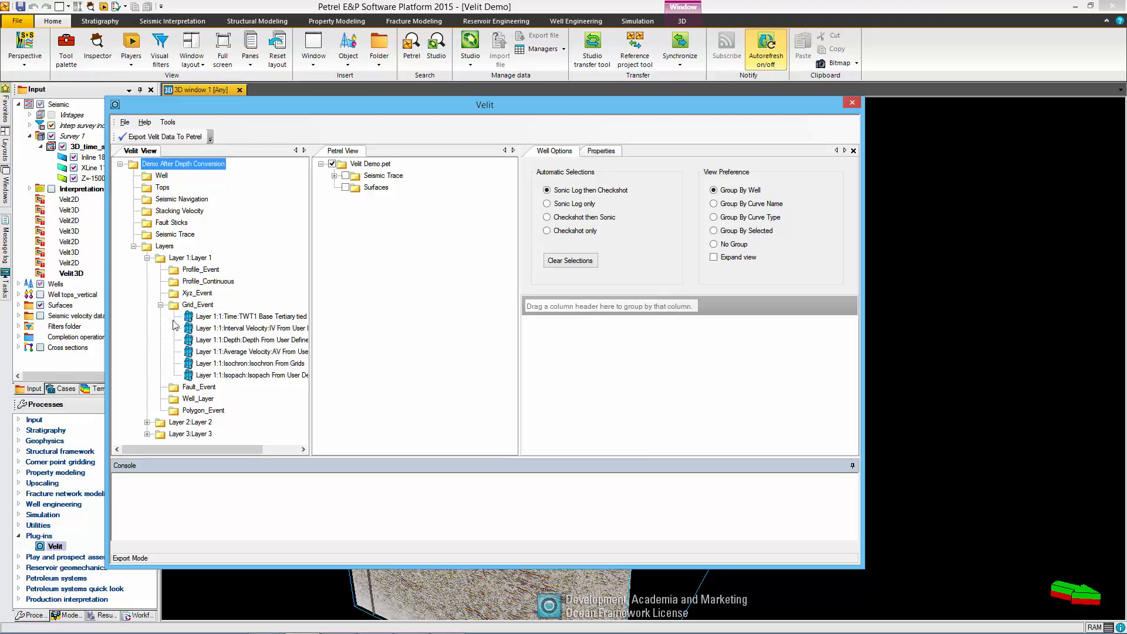
pyautogui.click(244, 329)
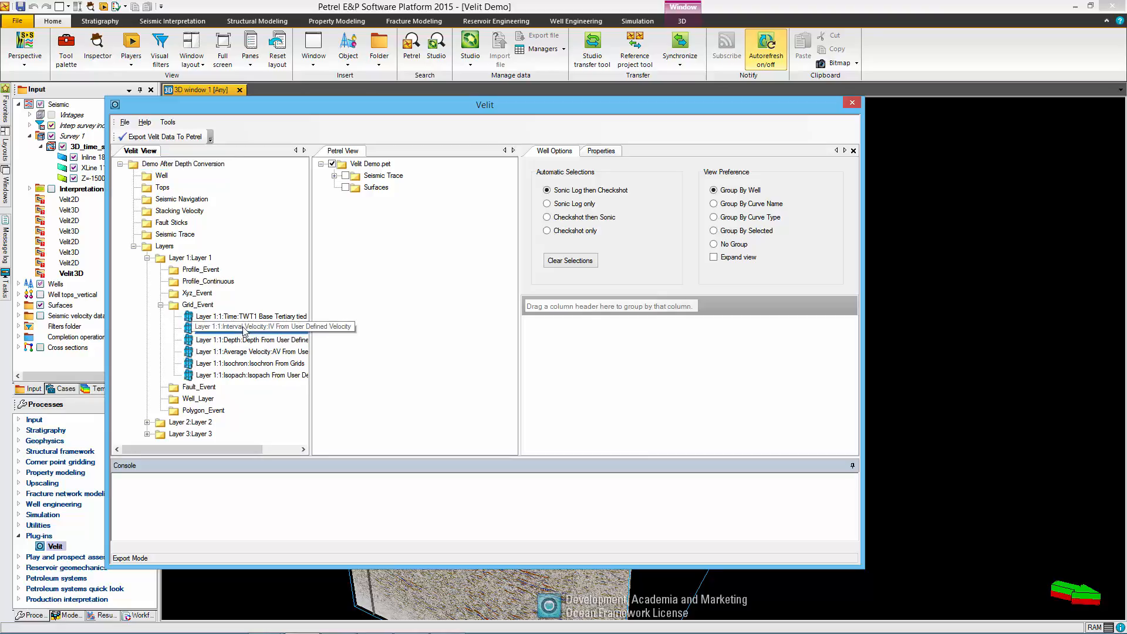
pyautogui.moveTo(244, 331); pyautogui.dragTo(370, 189)
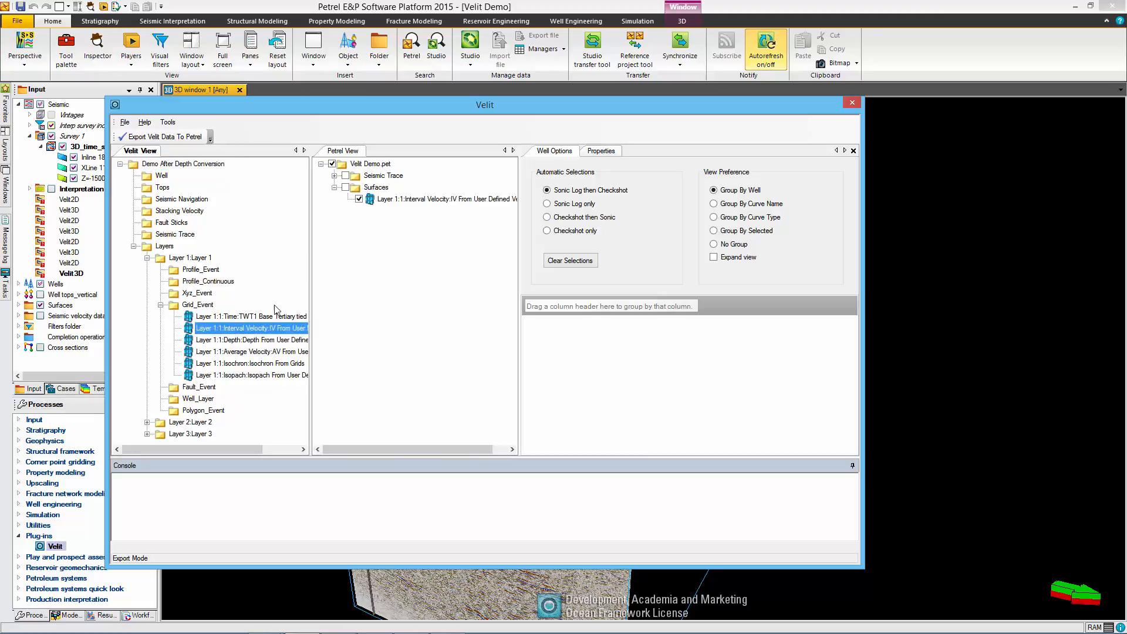
pyautogui.click(249, 341)
pyautogui.moveTo(249, 347); pyautogui.dragTo(376, 190)
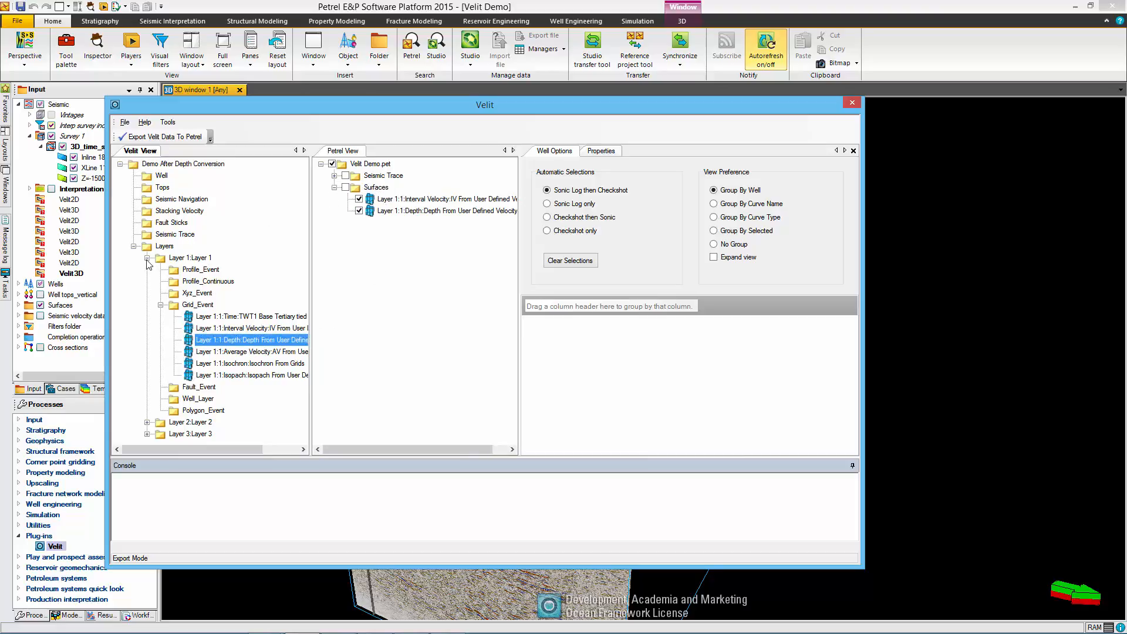
# - Add the Interval Velocity and Depth grids from Layer 2's Grid_Event folder to the Surfaces folder of Velit Demo.pet
pyautogui.click(147, 258)
pyautogui.click(147, 269)
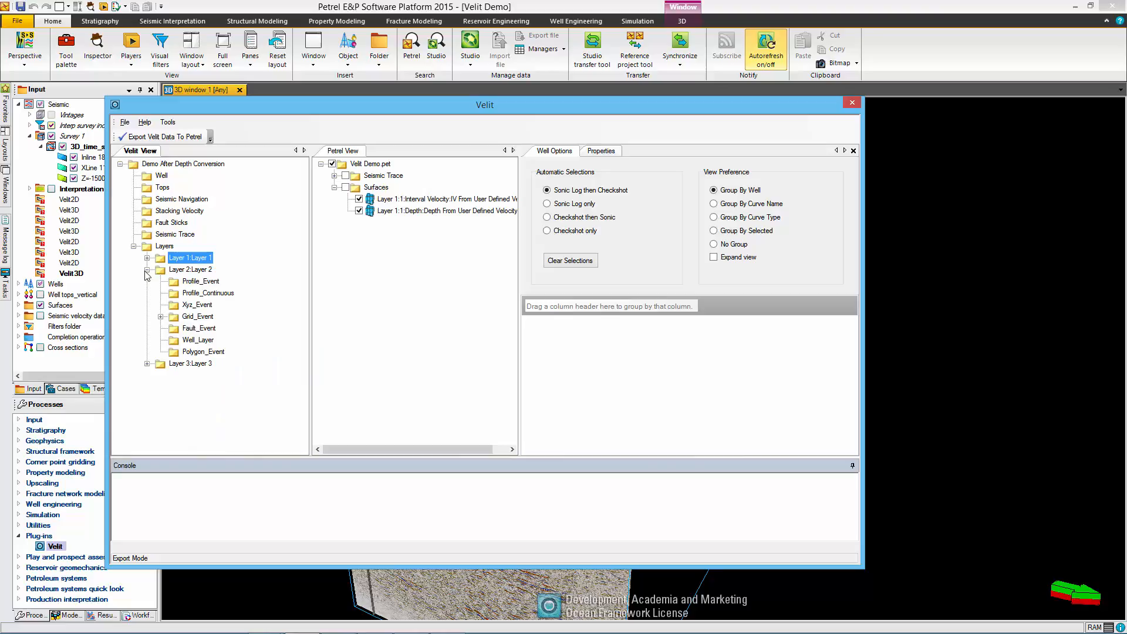
pyautogui.click(161, 317)
pyautogui.click(238, 339)
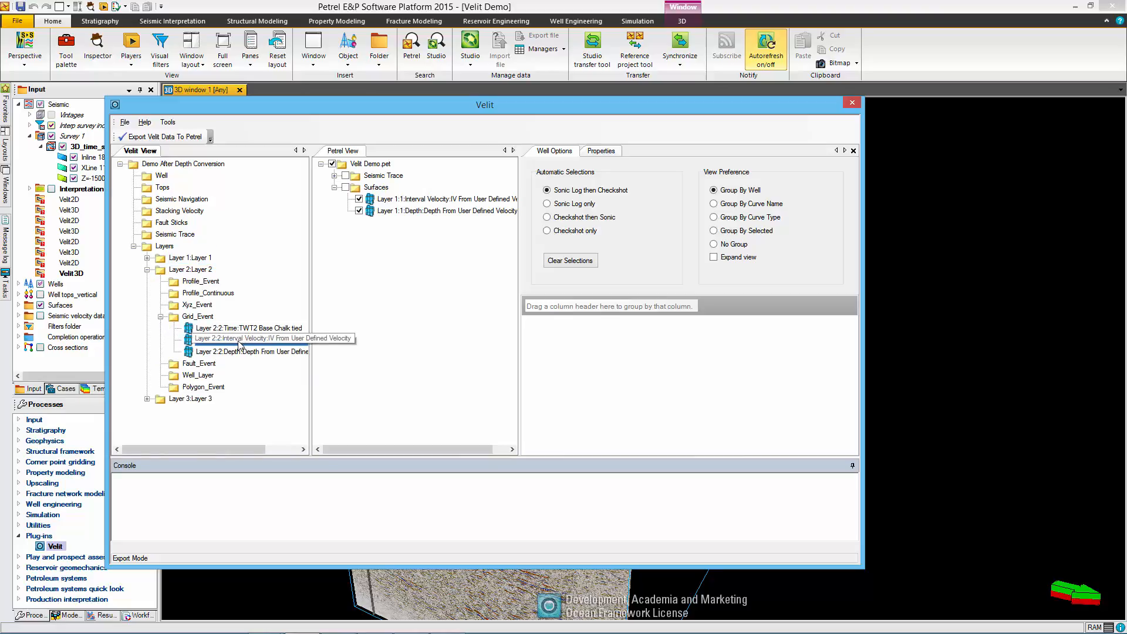
pyautogui.moveTo(239, 343); pyautogui.dragTo(370, 187)
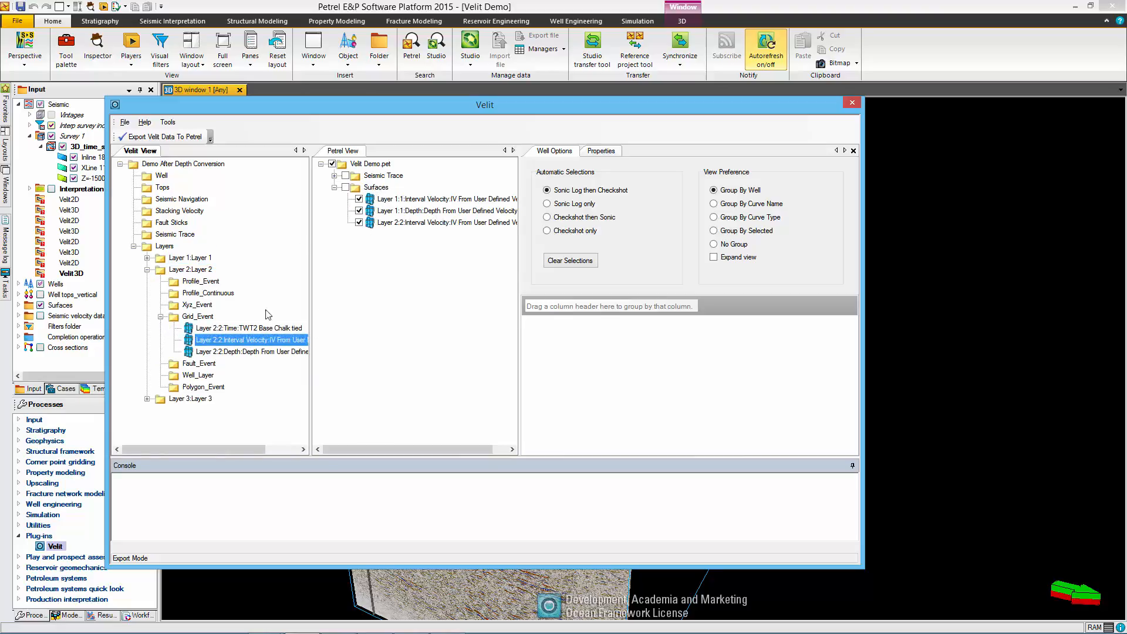
pyautogui.click(238, 352)
pyautogui.moveTo(238, 356); pyautogui.dragTo(384, 189)
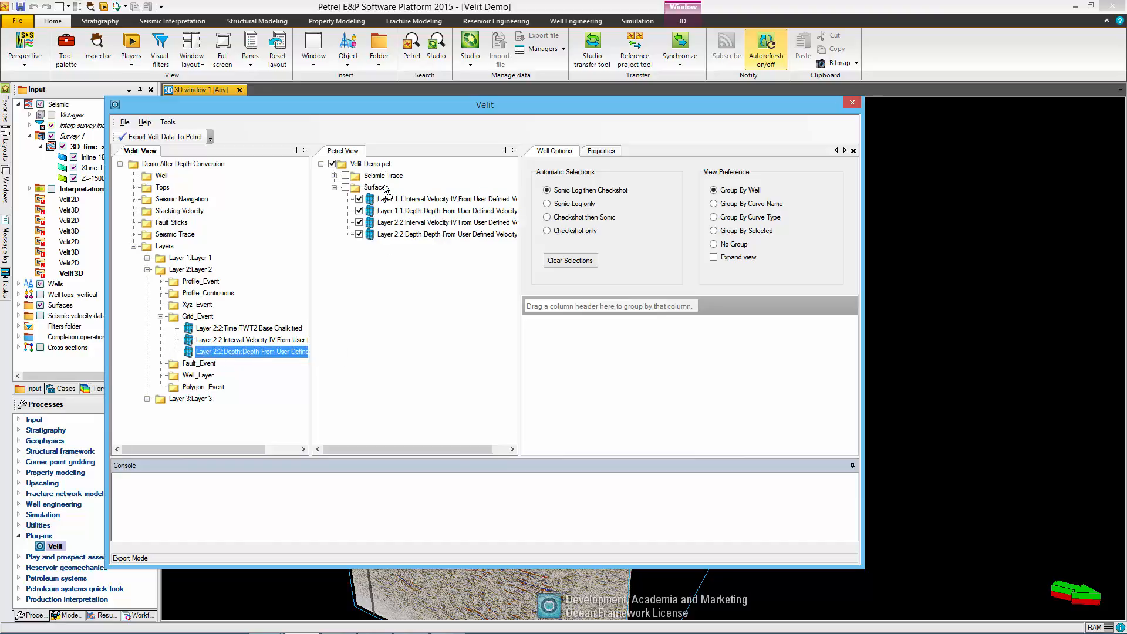
# - Add the Interval Velocity and Depth grids from Layer 3's Grid_Event folder to the Surfaces folder of Velit Demo.pet
pyautogui.click(147, 270)
pyautogui.click(147, 282)
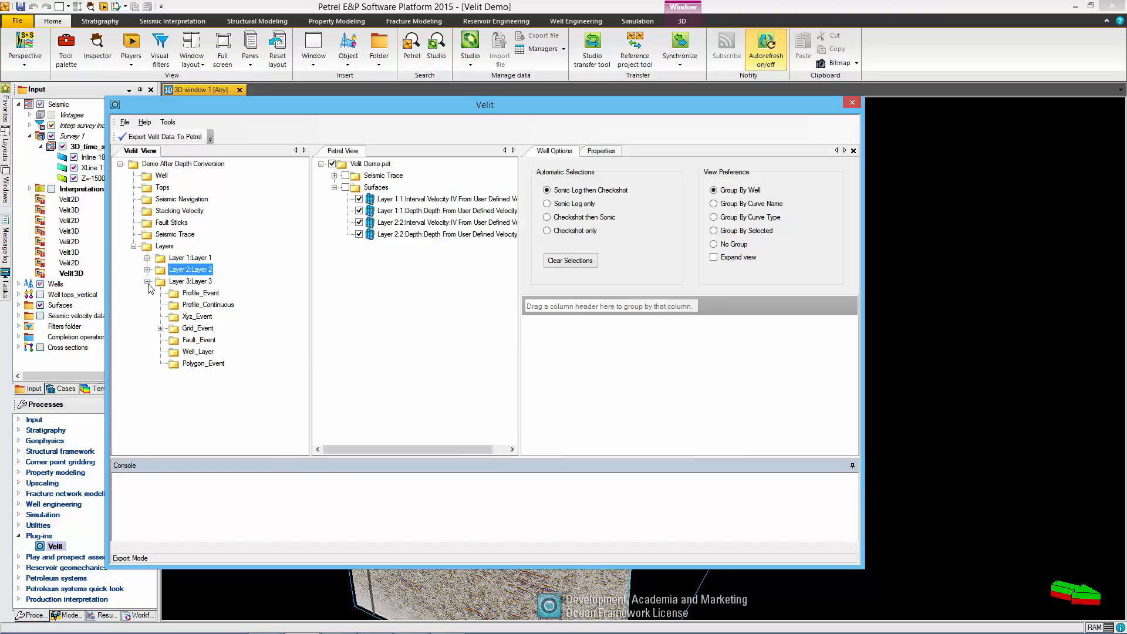
pyautogui.click(161, 328)
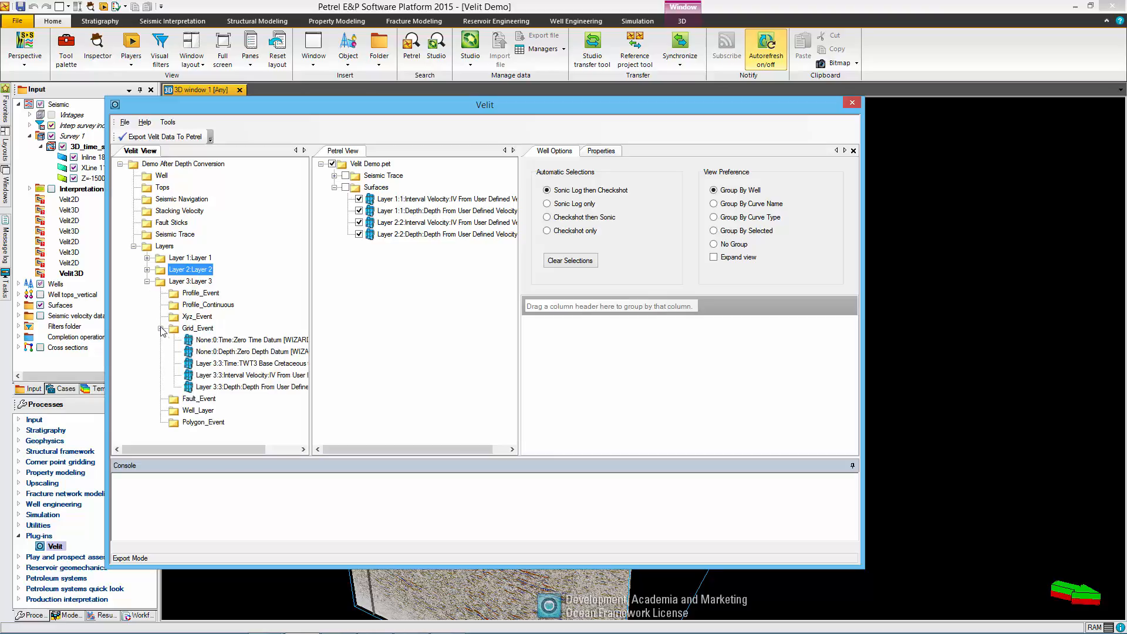
pyautogui.click(240, 377)
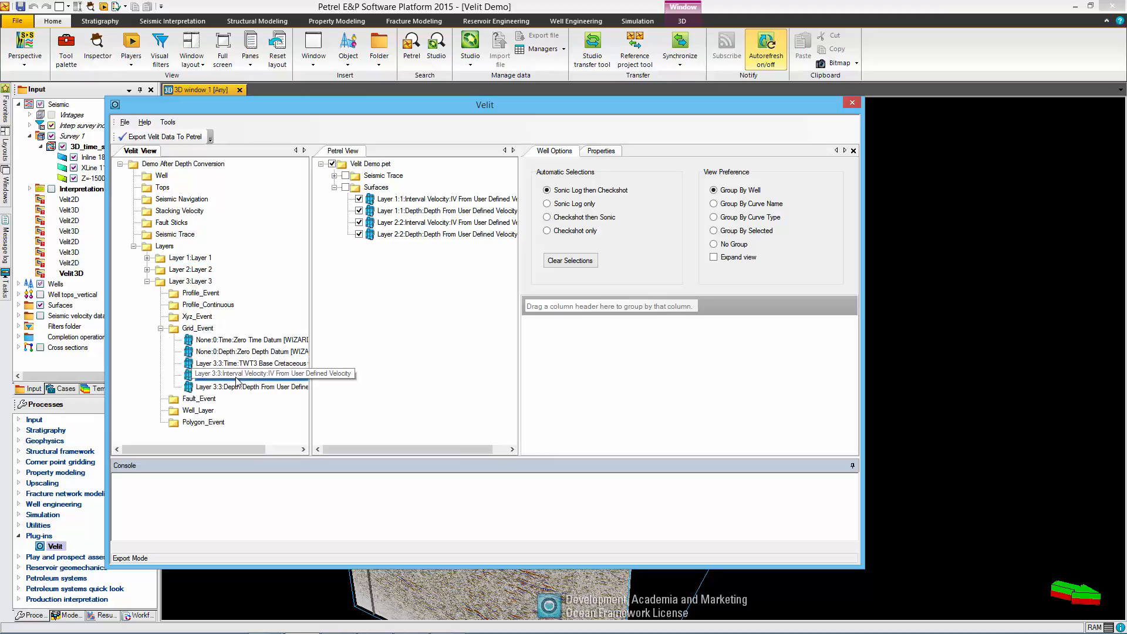
pyautogui.moveTo(240, 379); pyautogui.dragTo(374, 193)
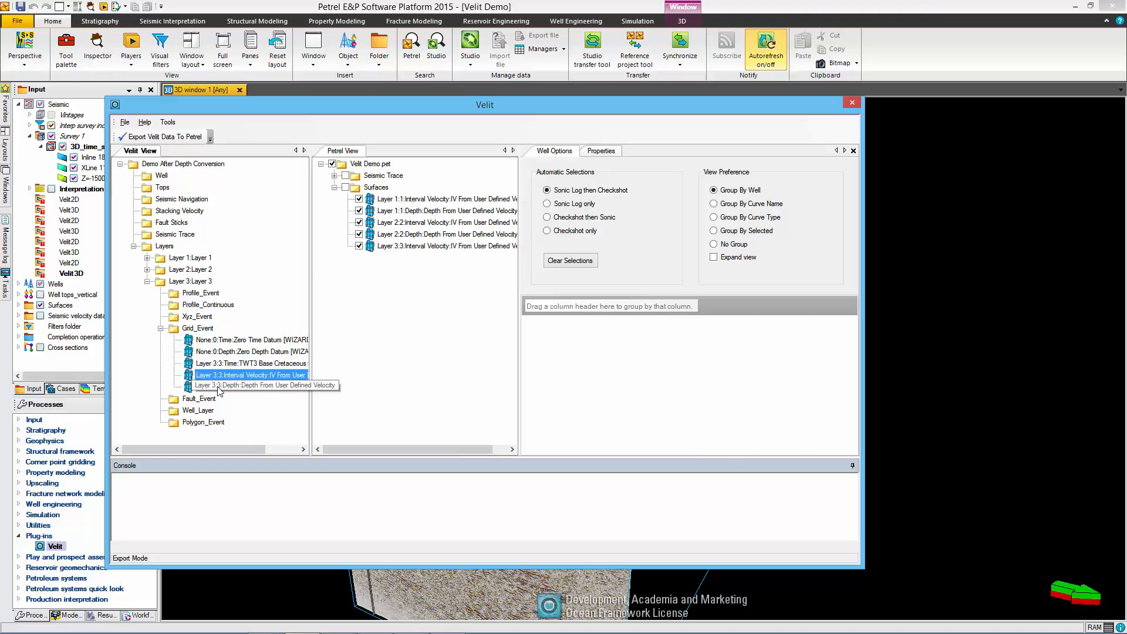
pyautogui.click(249, 388)
pyautogui.moveTo(249, 391); pyautogui.dragTo(371, 191)
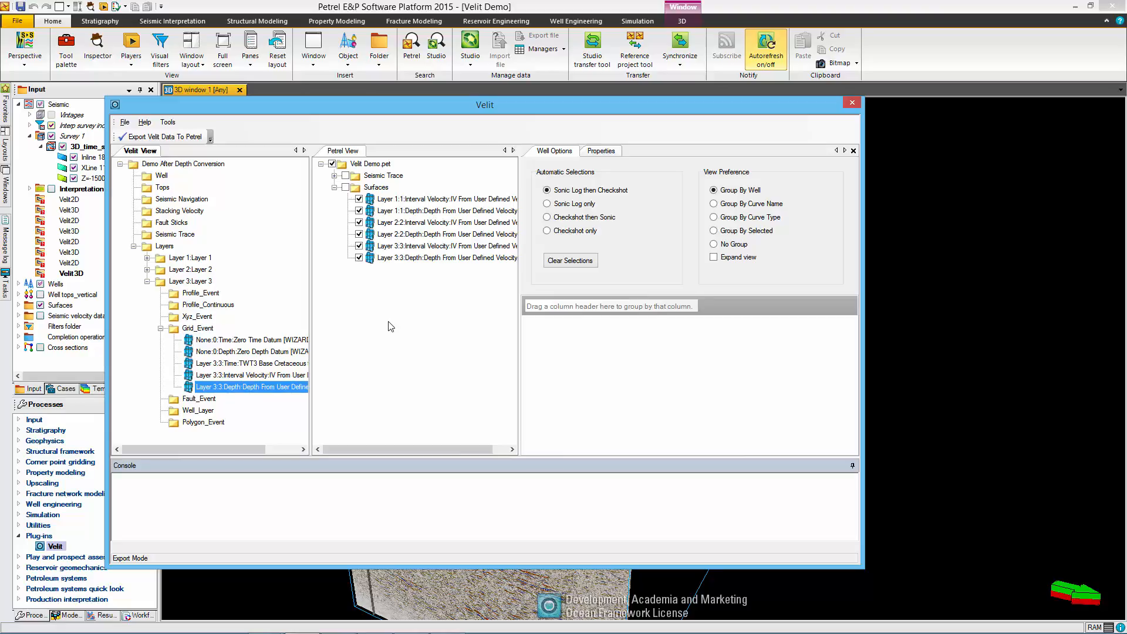
# - Export the checked Velit grids of all three layers to Petrel and close the Velit plug-in, confirming the closure
pyautogui.click(147, 281)
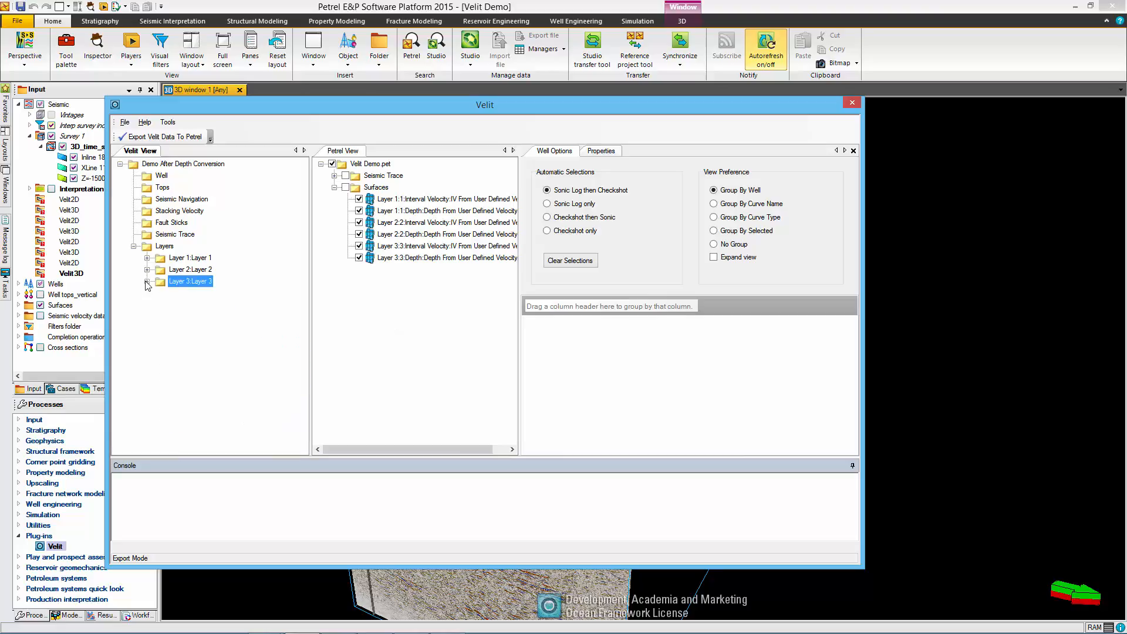
pyautogui.click(163, 138)
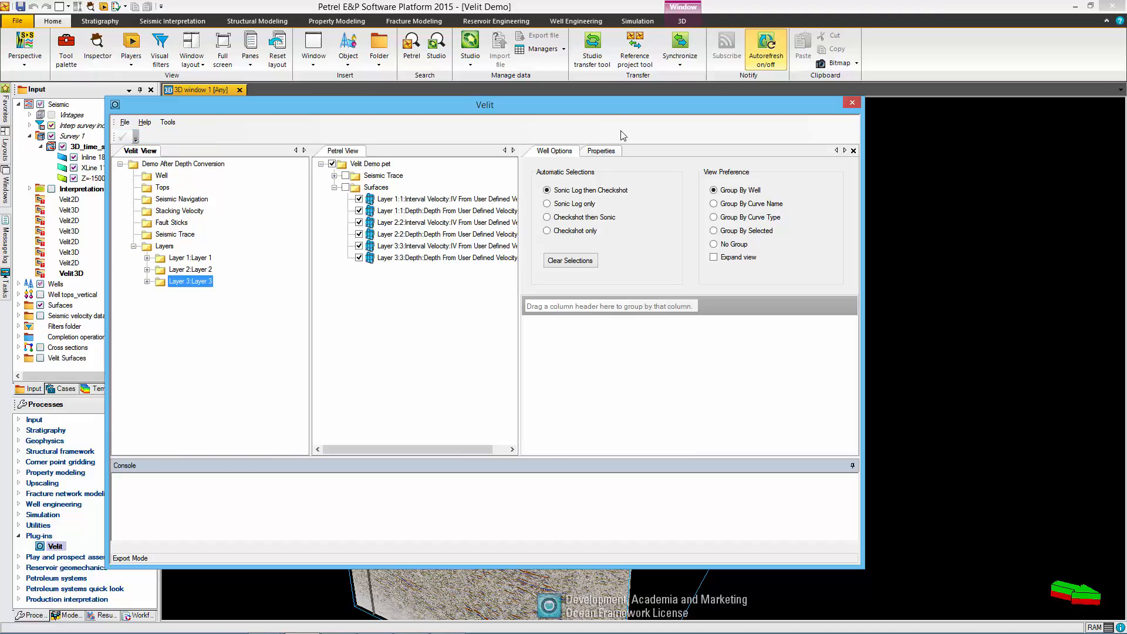
pyautogui.click(851, 103)
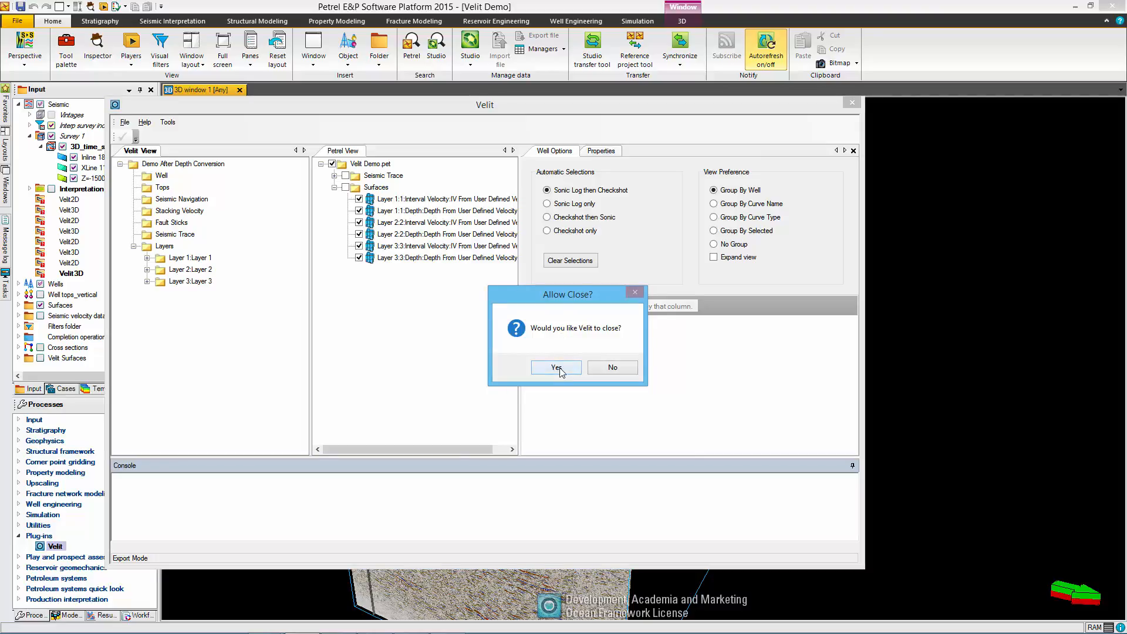
pyautogui.click(555, 367)
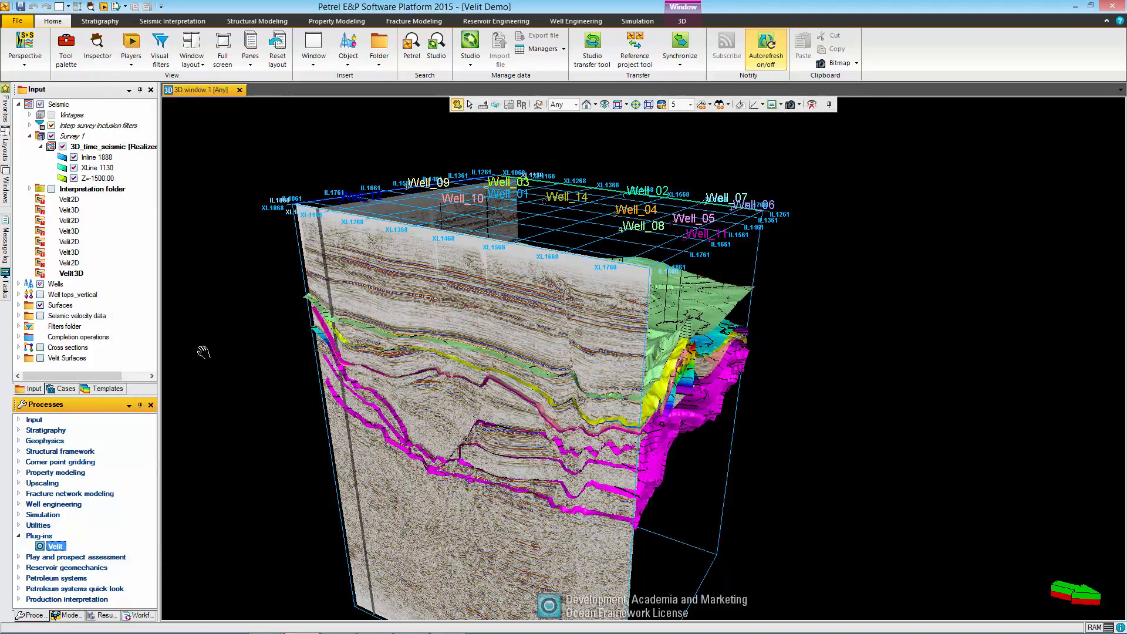
# - Expand the Velit Surfaces folder in the Petrel project data and inspect the imported Interval Velocity and Depth surfaces
pyautogui.click(18, 358)
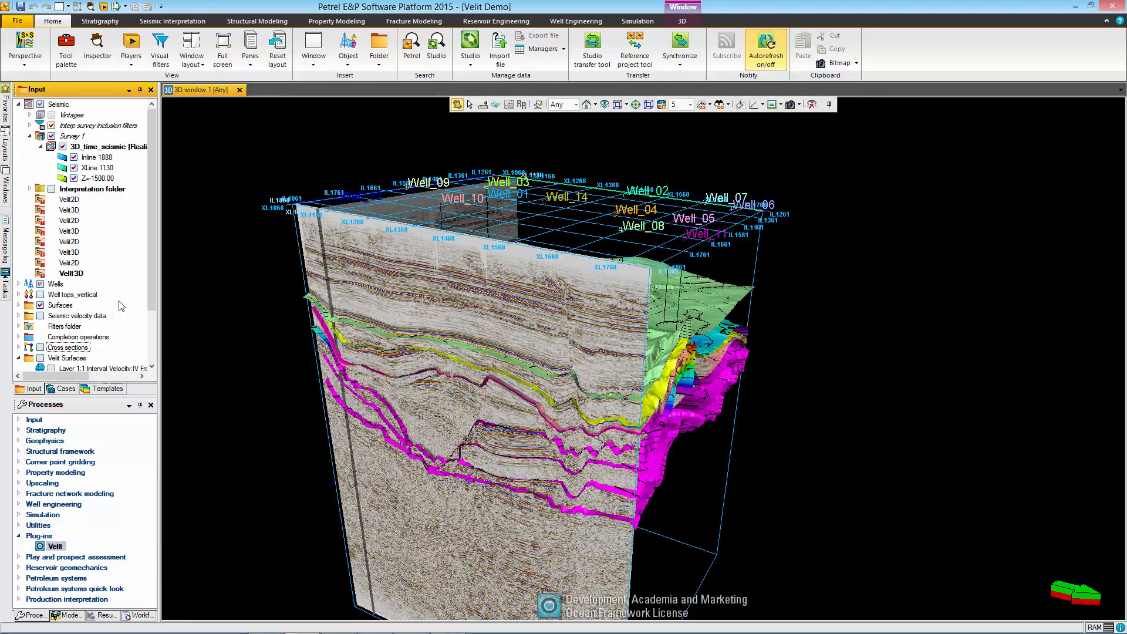
pyautogui.moveTo(153, 225); pyautogui.dragTo(147, 294)
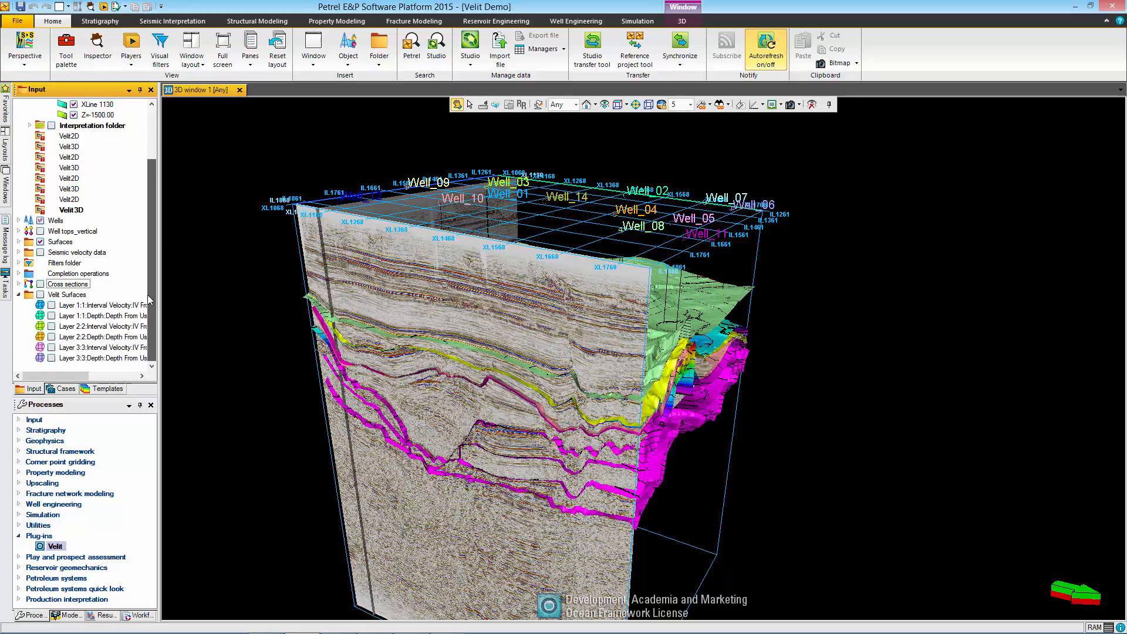